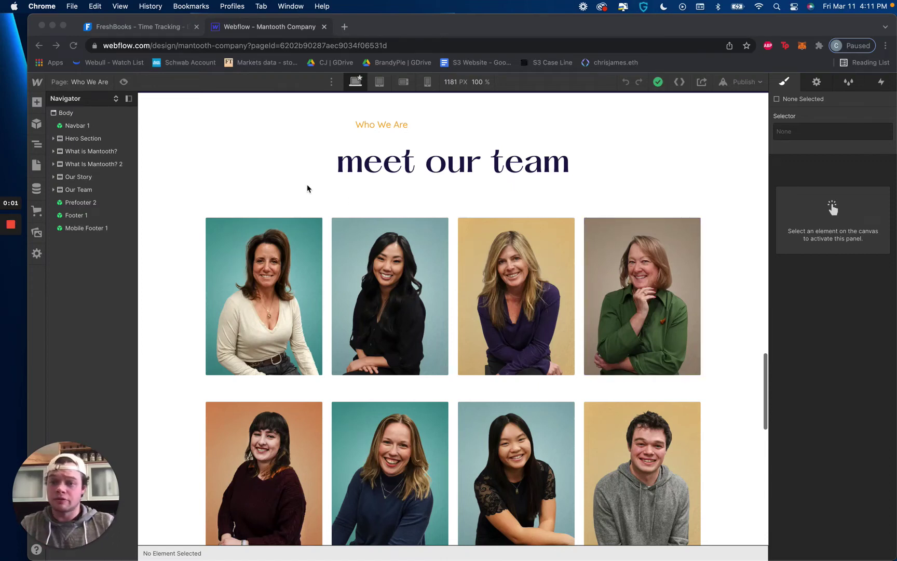
Step: Preview the Who We Are page's 'meet our team' photo grid as a visitor sees it
scroll(306, 188, down, 1)
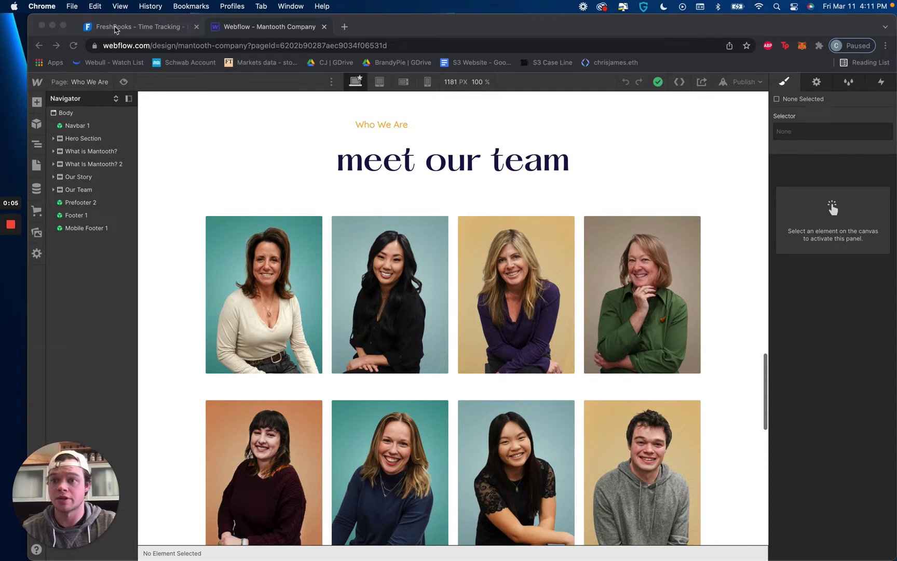
click(374, 26)
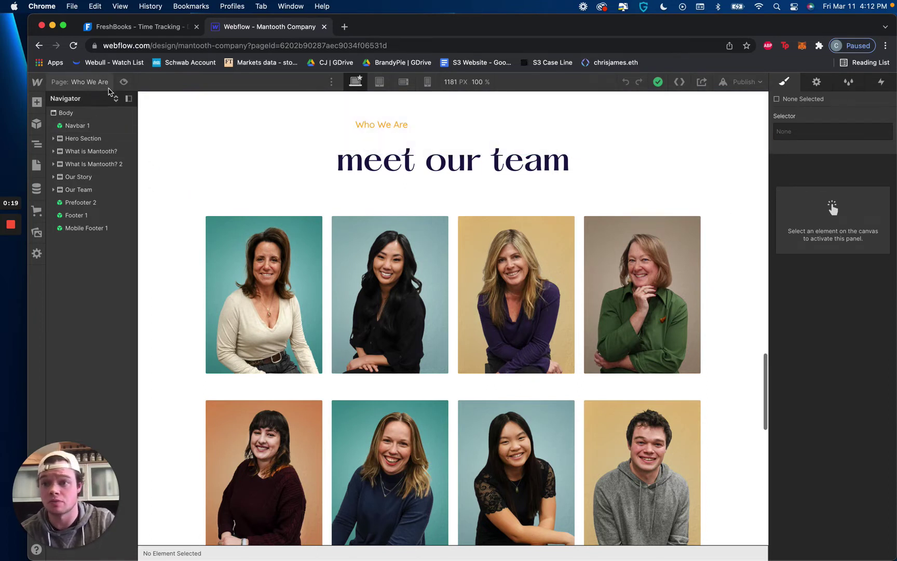
click(123, 81)
click(123, 81)
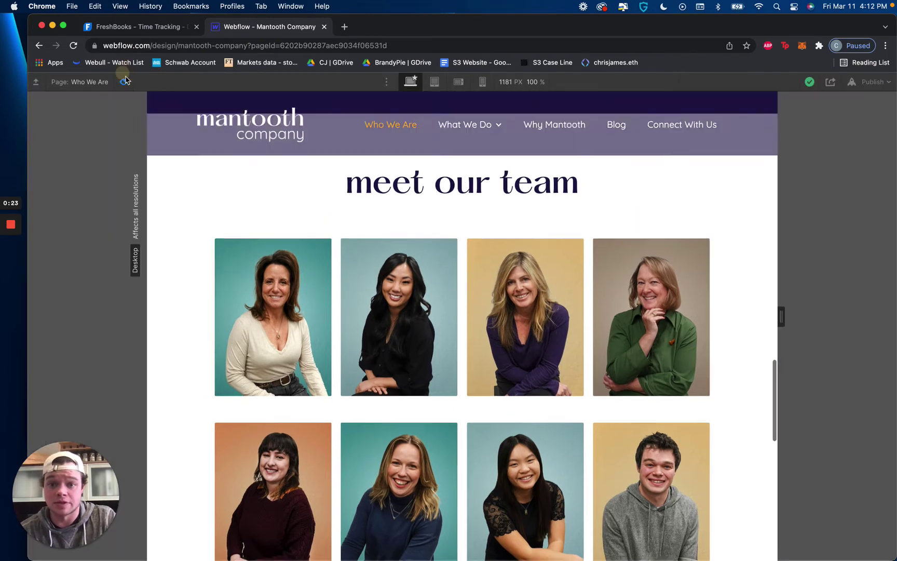
click(123, 81)
drag(780, 310, 887, 311)
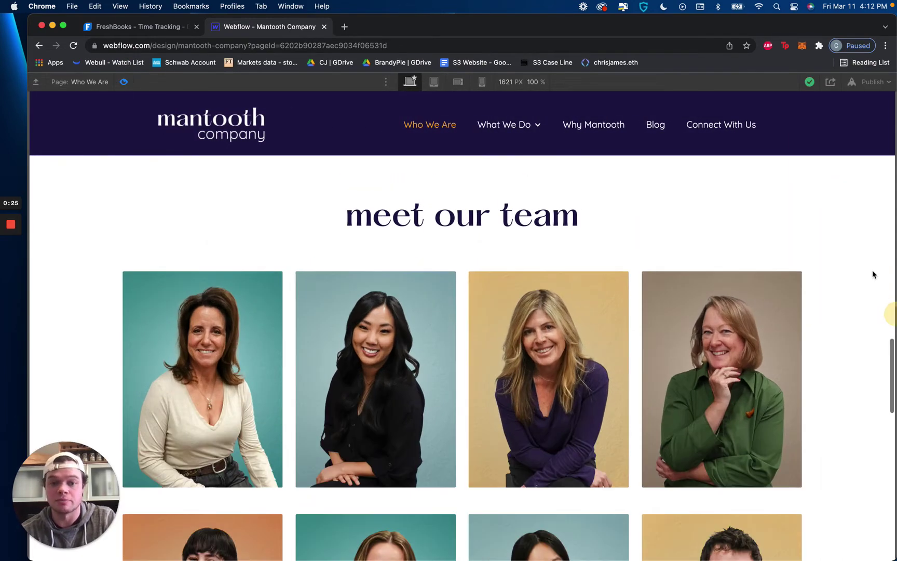
scroll(865, 260, down, 3)
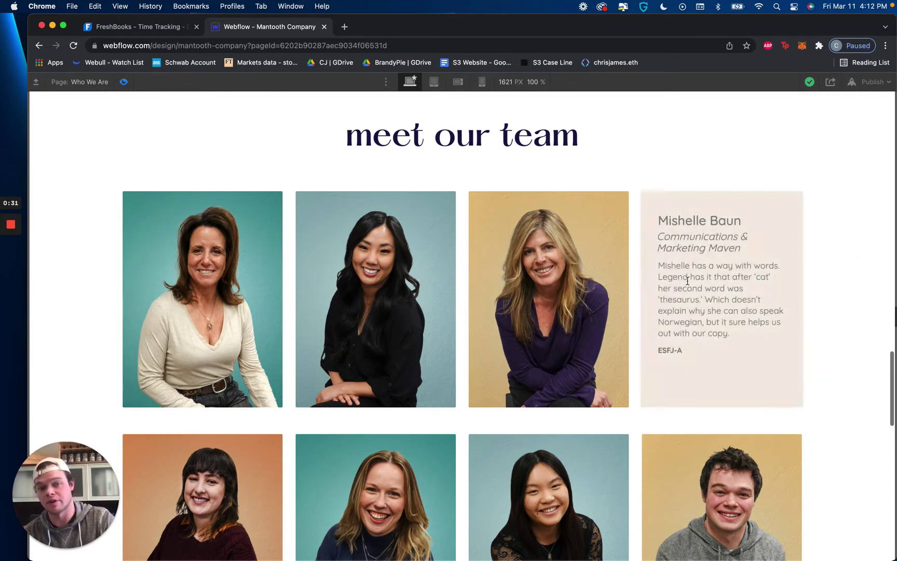
mouse_move(314, 274)
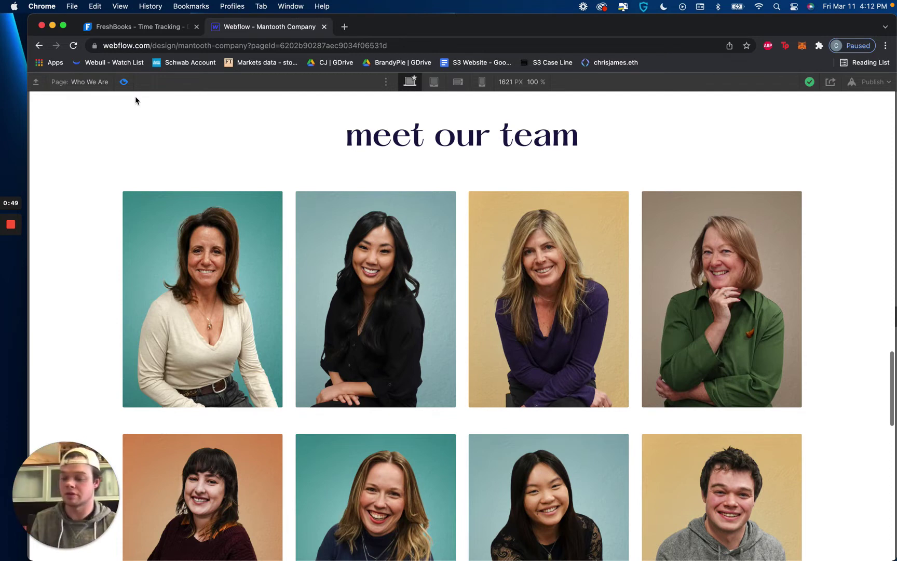
Step: Exit preview and return to the Our Team section in the Designer
click(121, 120)
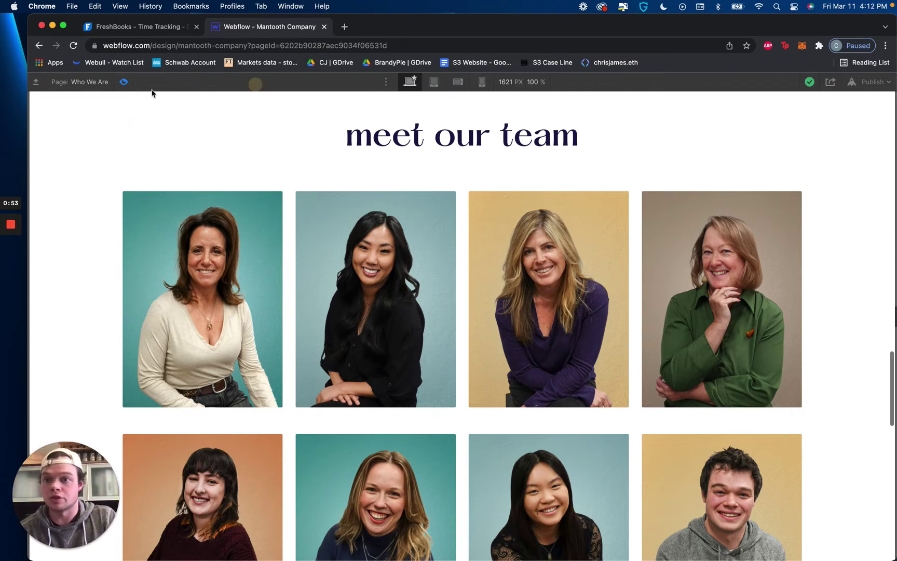
click(124, 82)
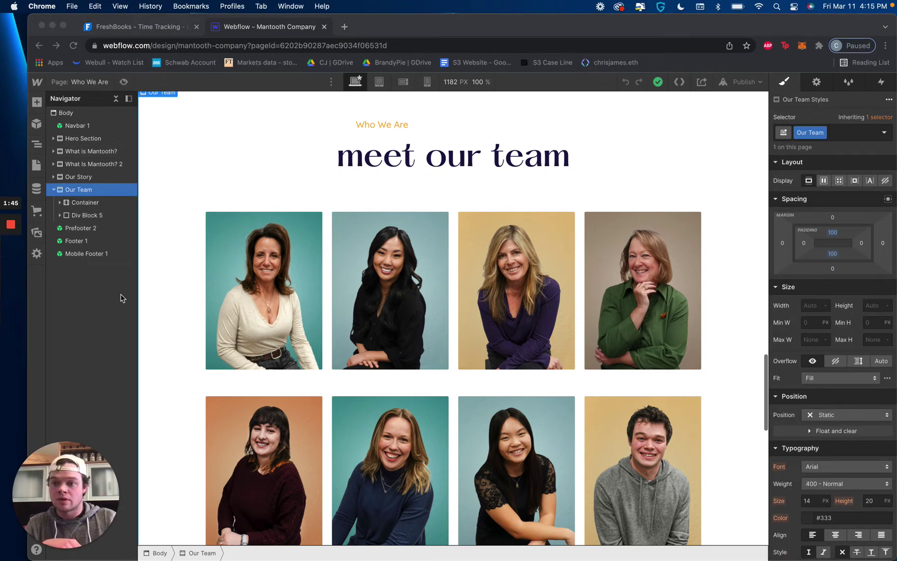
scroll(294, 201, up, 1)
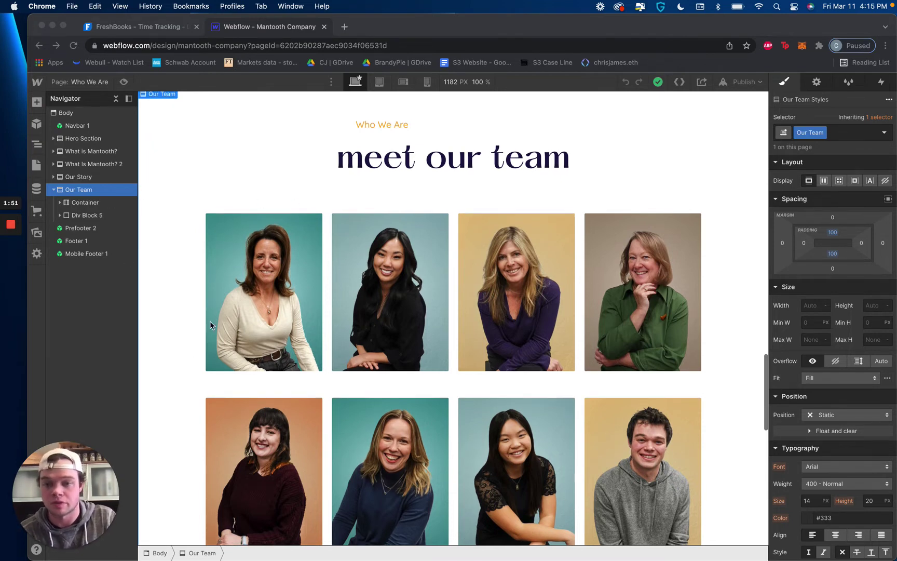
click(188, 231)
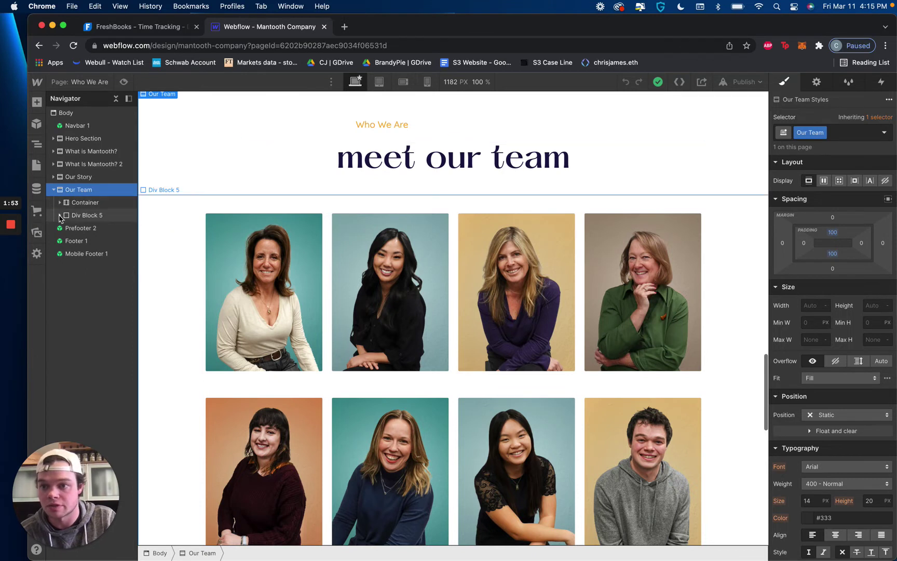
Step: Expand Div Block 5, Collection List Wrapper, Collection List and Empty State in the Navigator
click(60, 215)
click(67, 228)
click(72, 241)
click(73, 266)
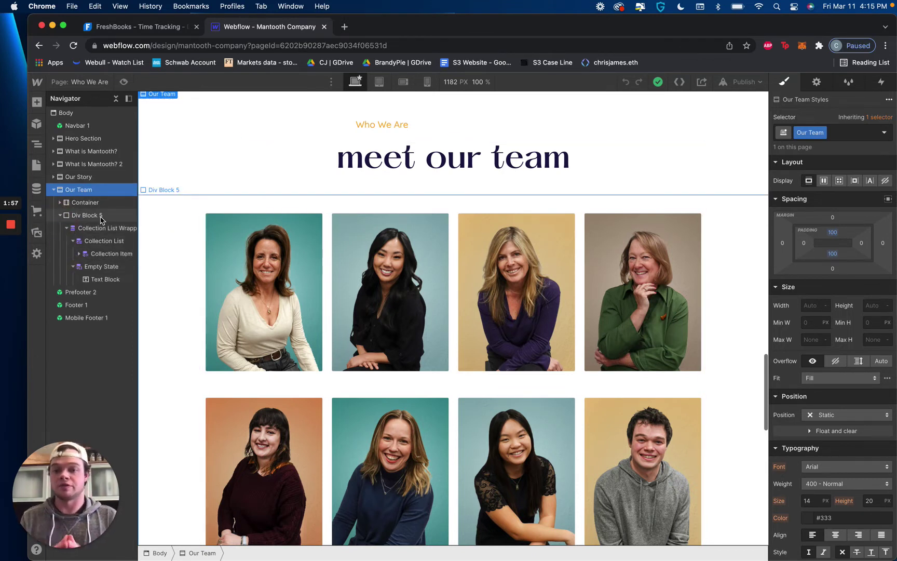
scroll(102, 218, left, 1)
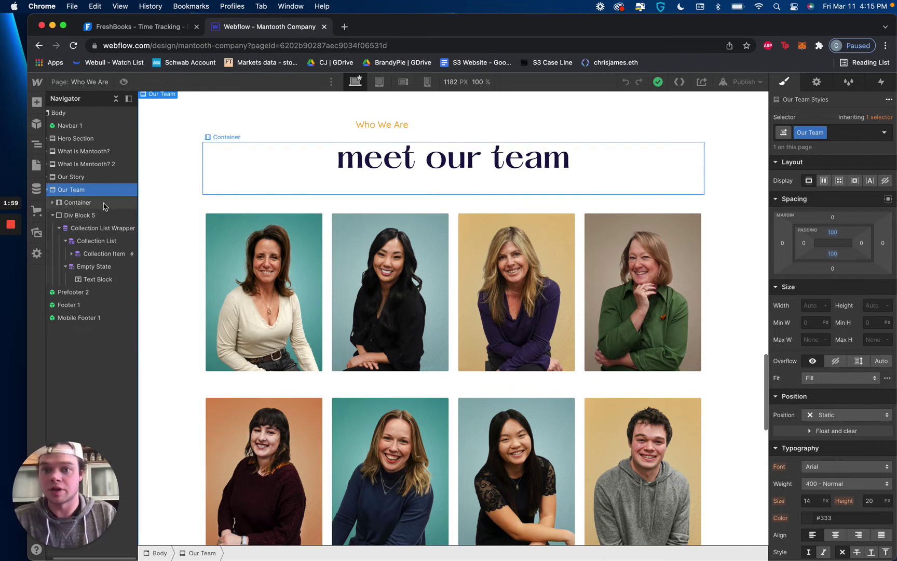
scroll(86, 192, left, 1)
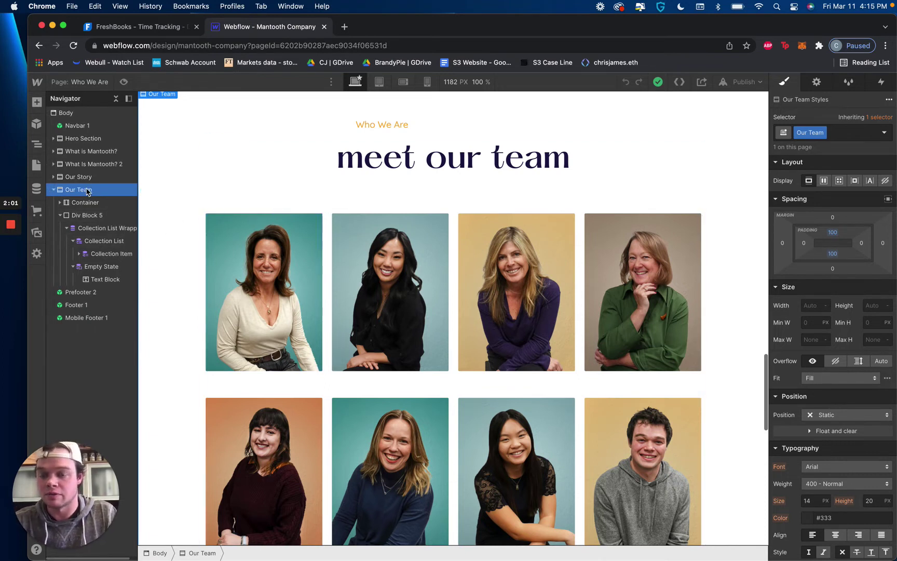
Step: Inspect the Container, Div Block 5 and Collection List Wrapper styles, then expand Collection Item
click(79, 207)
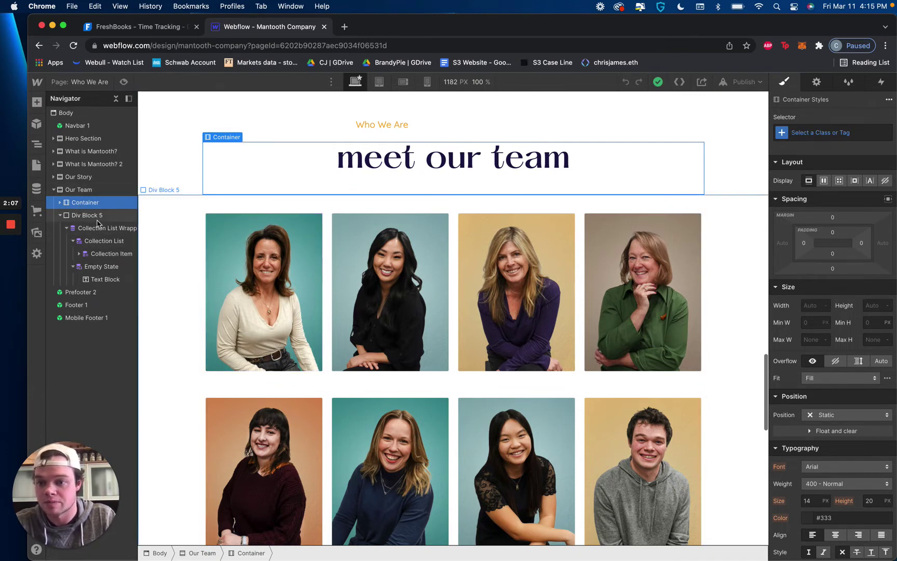
click(77, 217)
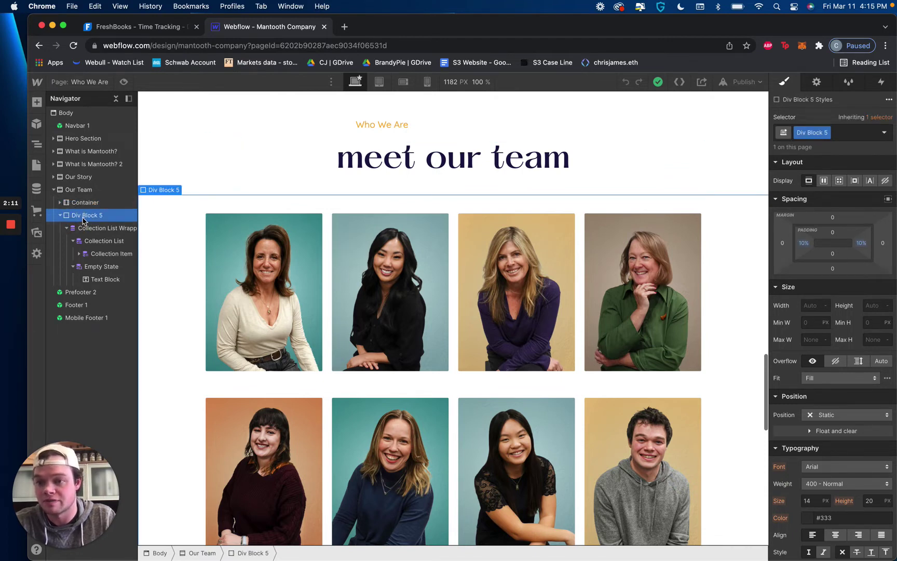
click(102, 230)
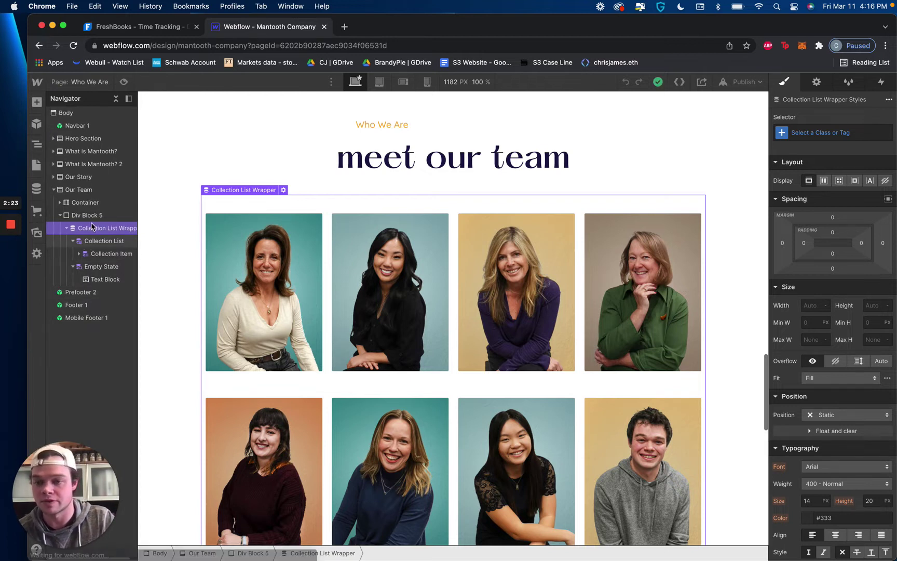
click(77, 254)
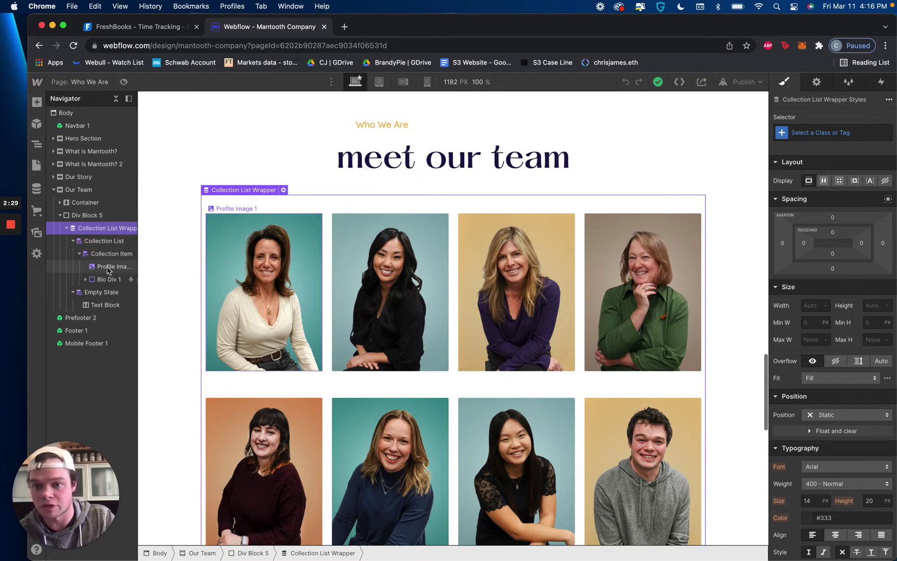
Step: Inspect the Profile Image and Collection Item styles, and narrow the canvas
click(108, 267)
click(102, 254)
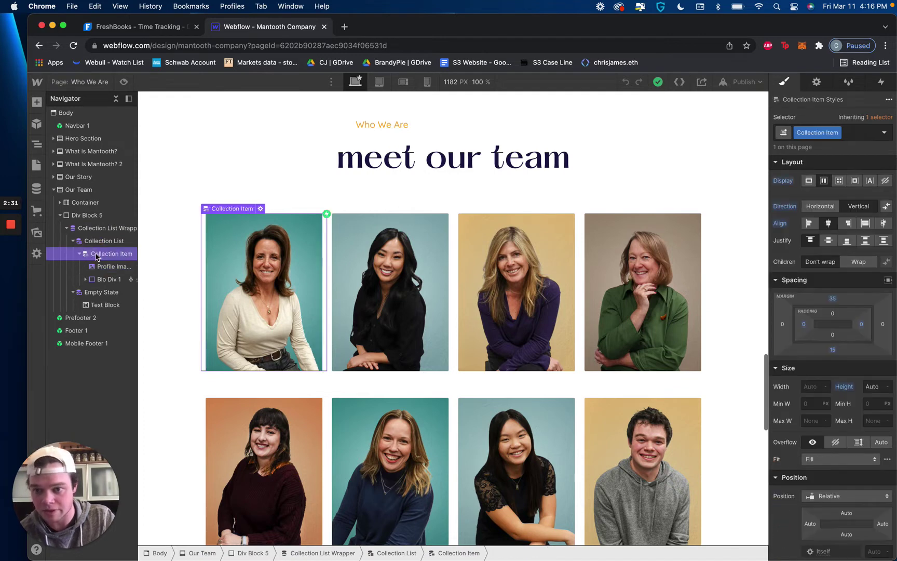
drag(142, 240, 171, 237)
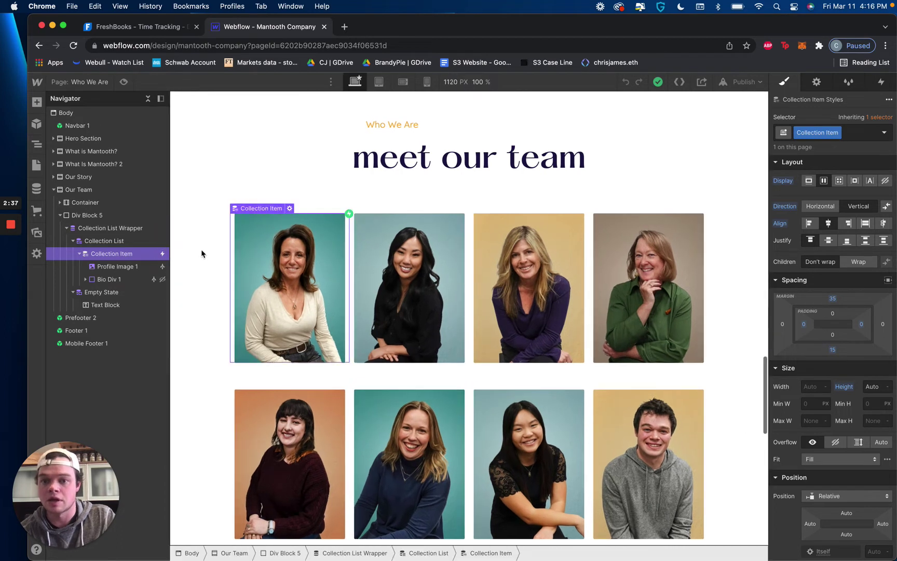
Step: Expand Bio Div 1 and Light Text Div, then view Profile Image 1's settings
click(86, 279)
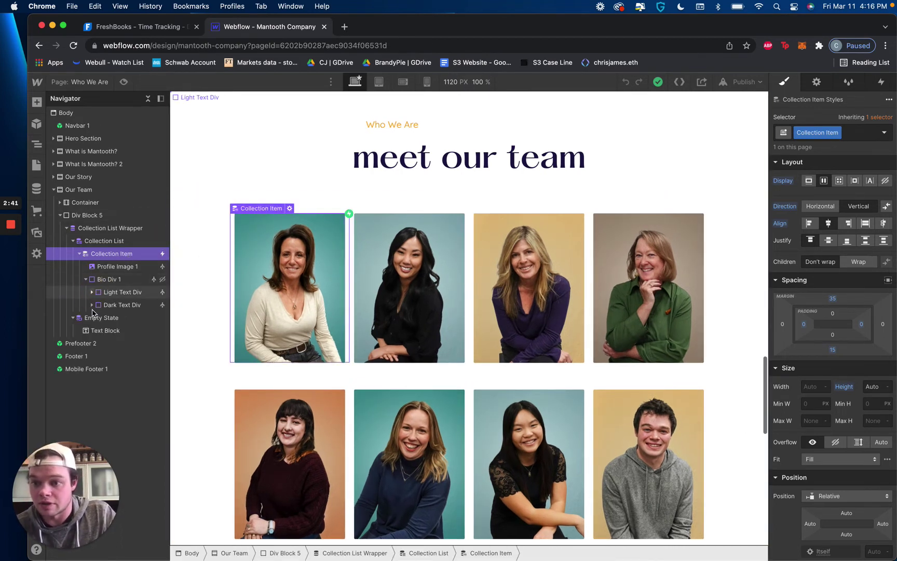
click(92, 292)
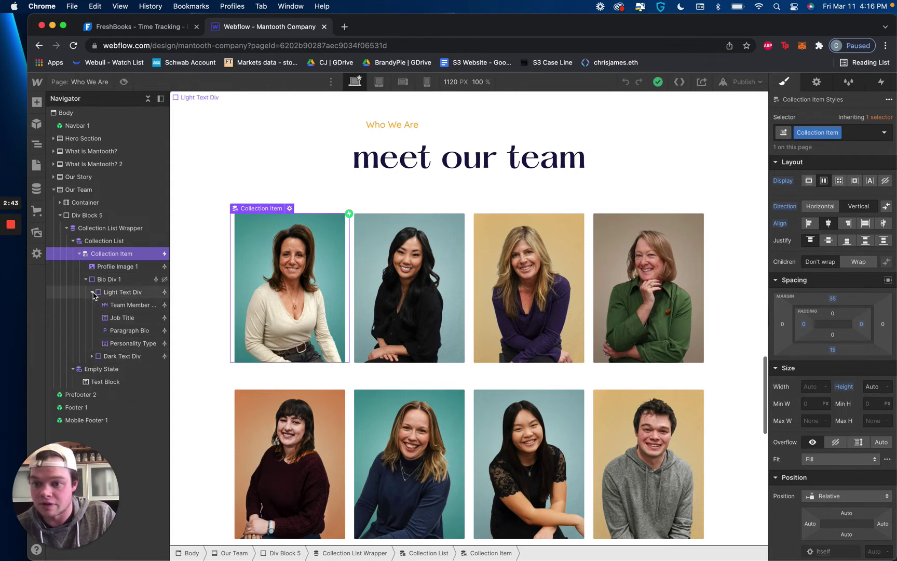
click(92, 293)
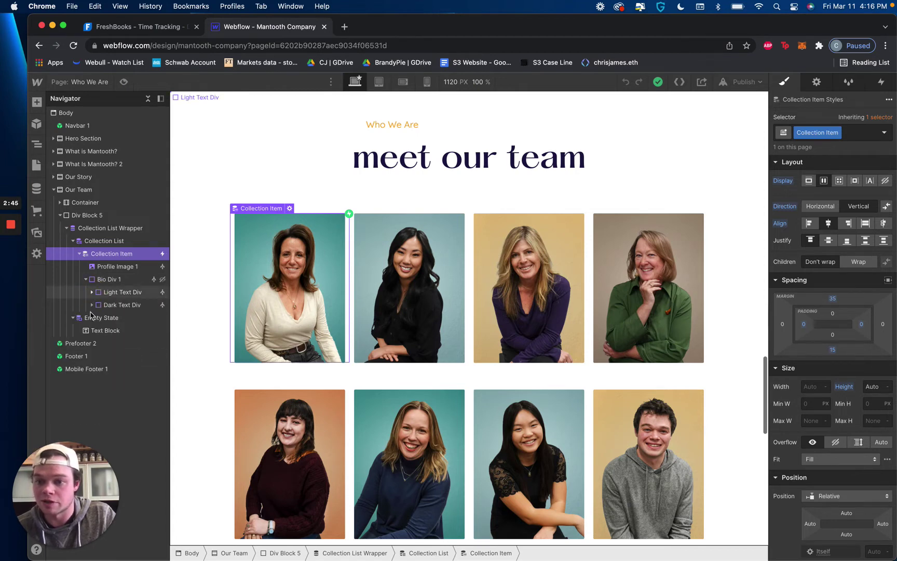
click(92, 291)
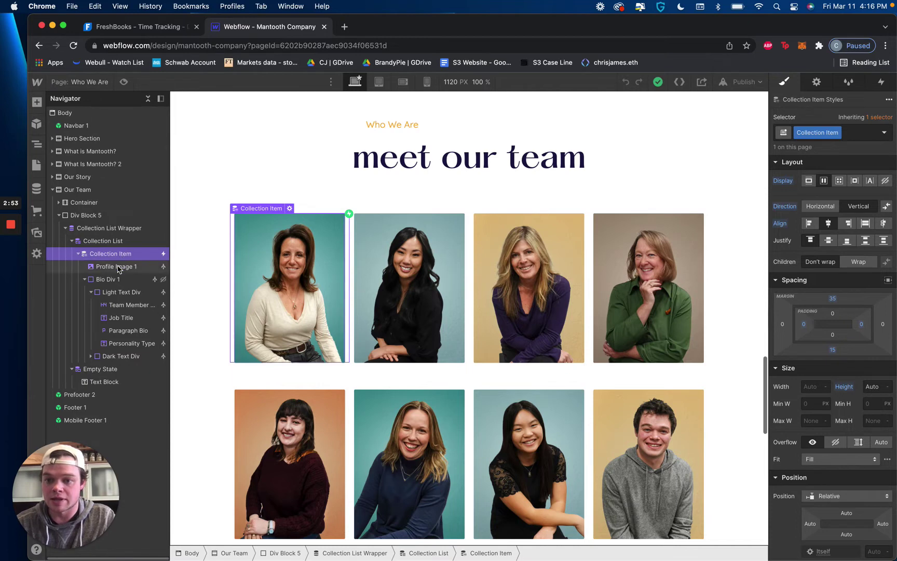
click(118, 268)
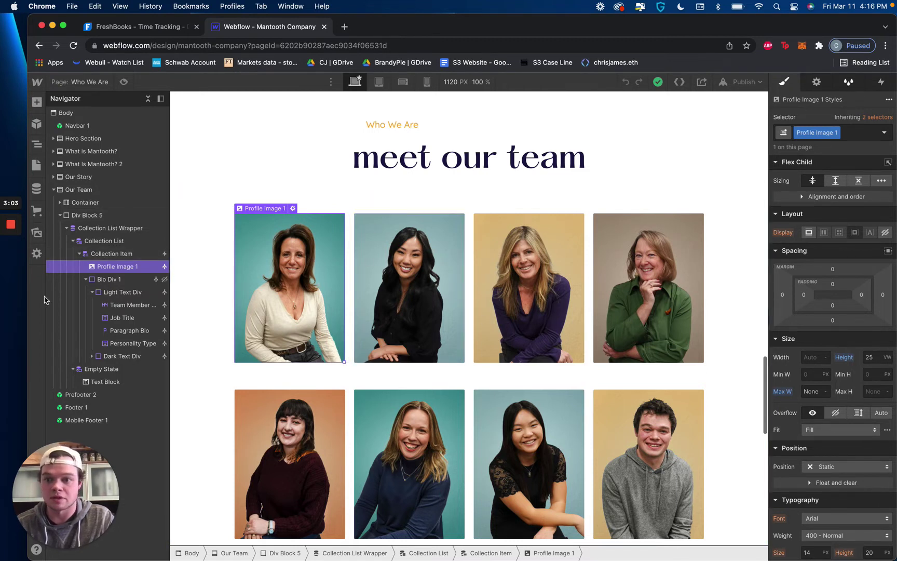
click(817, 82)
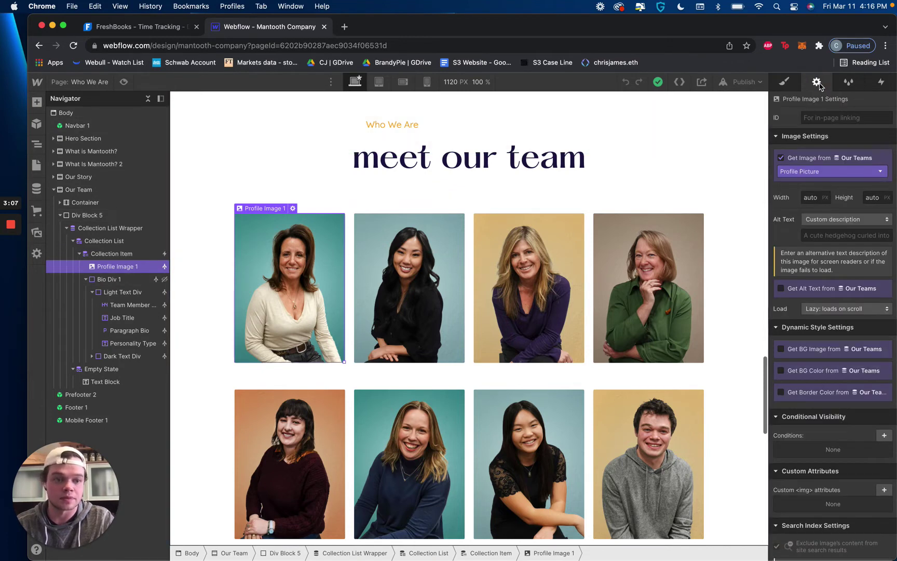
Step: Check Bio Div 1's background color bound to Our Teams Color, then view its styles
click(131, 229)
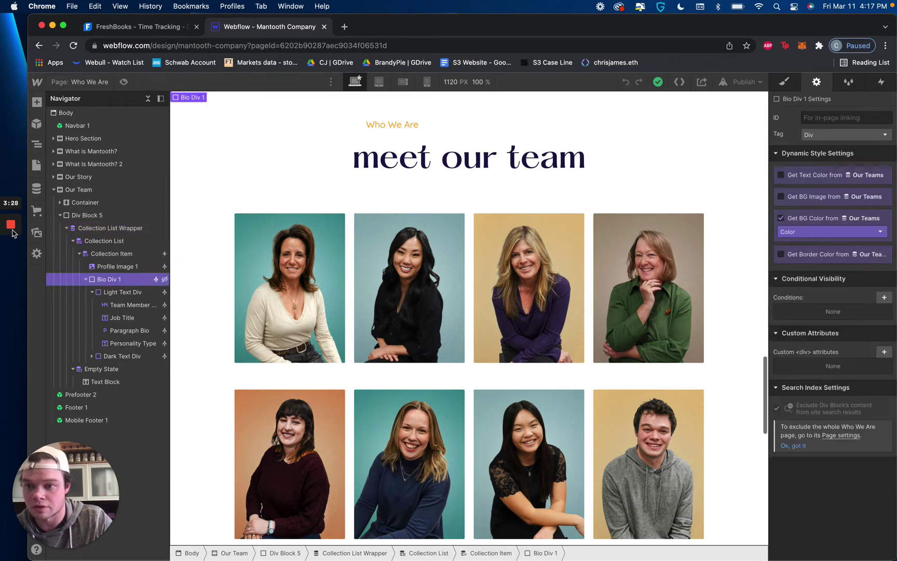
mouse_move(10, 231)
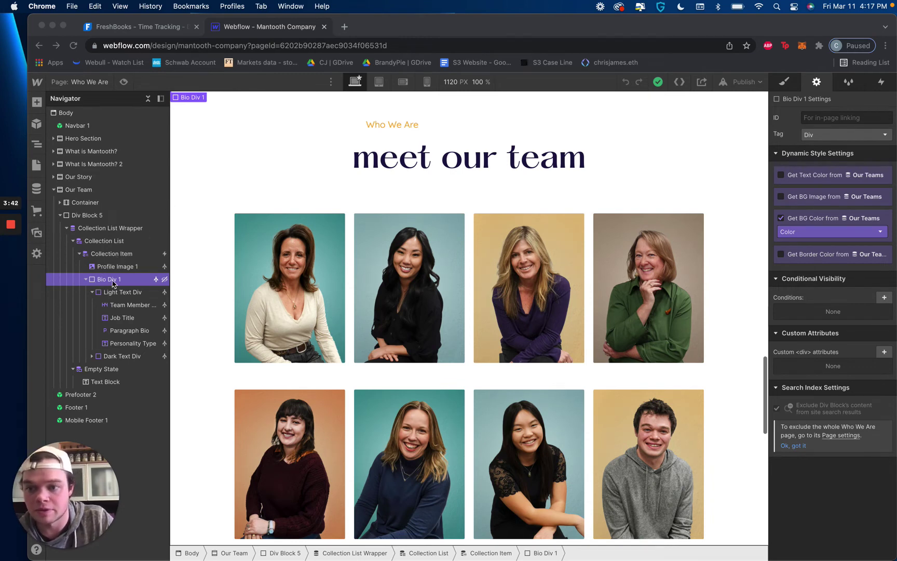
click(785, 84)
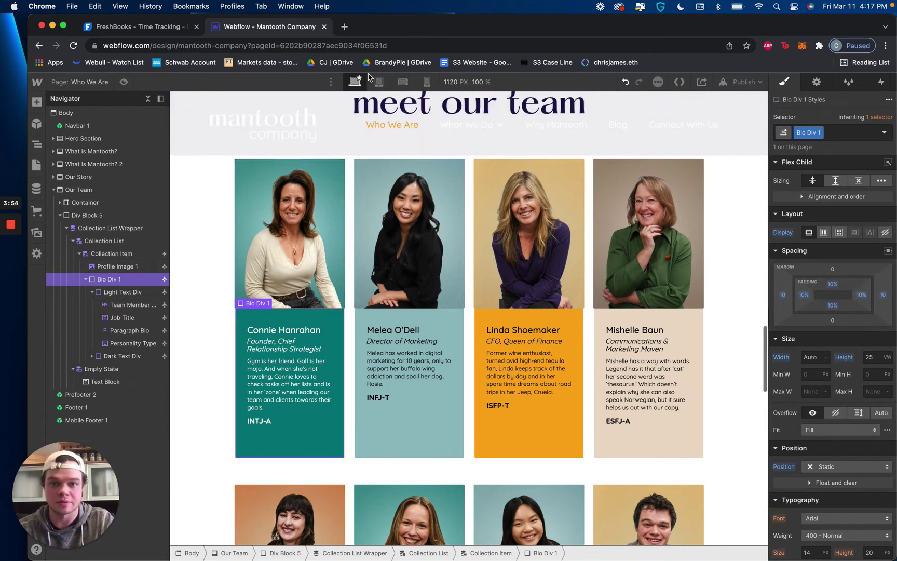
Step: Check the team grid at mobile portrait, then return to the desktop breakpoint
click(427, 81)
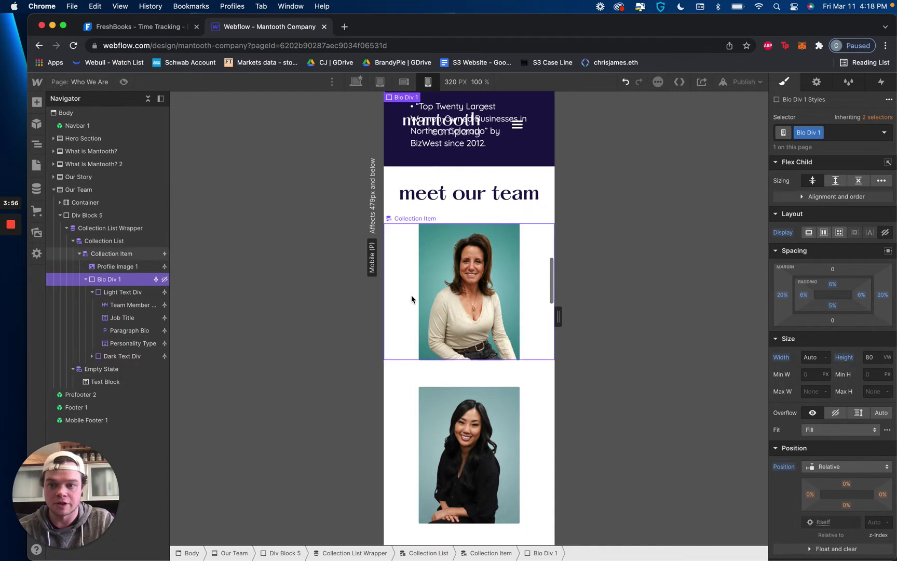
click(356, 81)
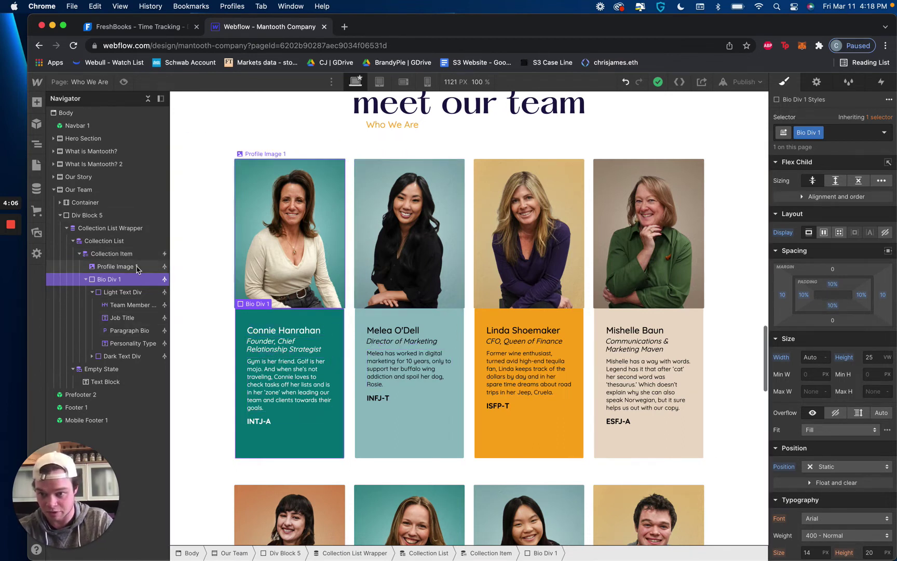
Step: Inspect Light Text Div and the name heading, then show the CMS Collections list
click(129, 294)
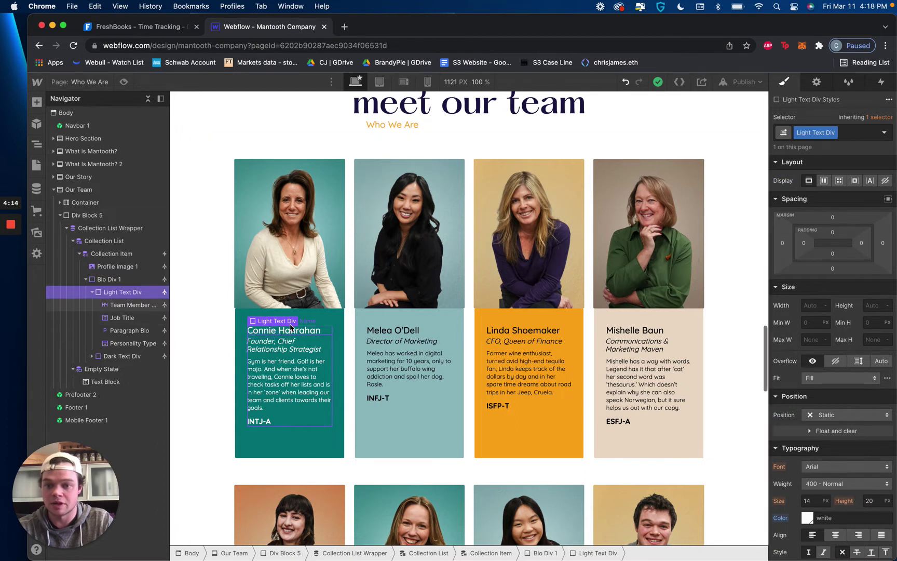
click(291, 328)
double_click(300, 329)
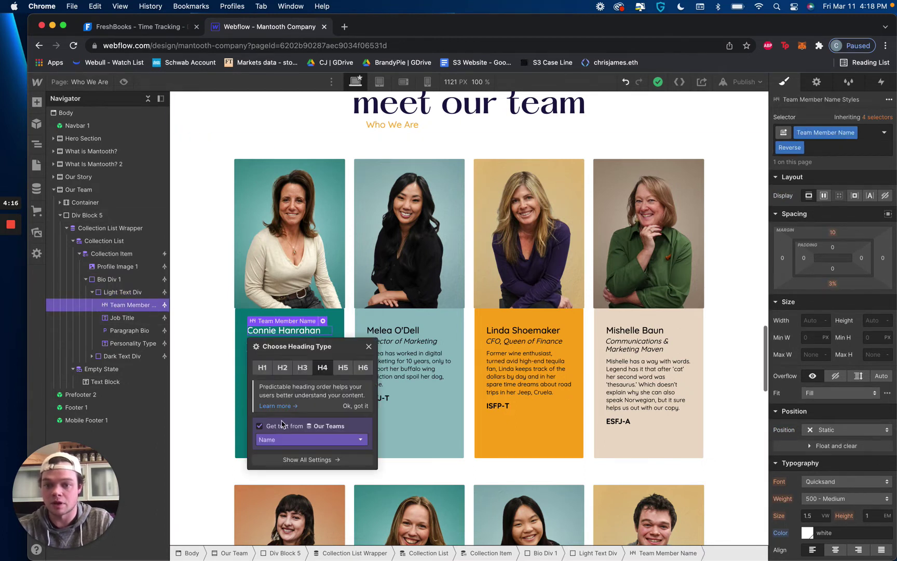
click(369, 346)
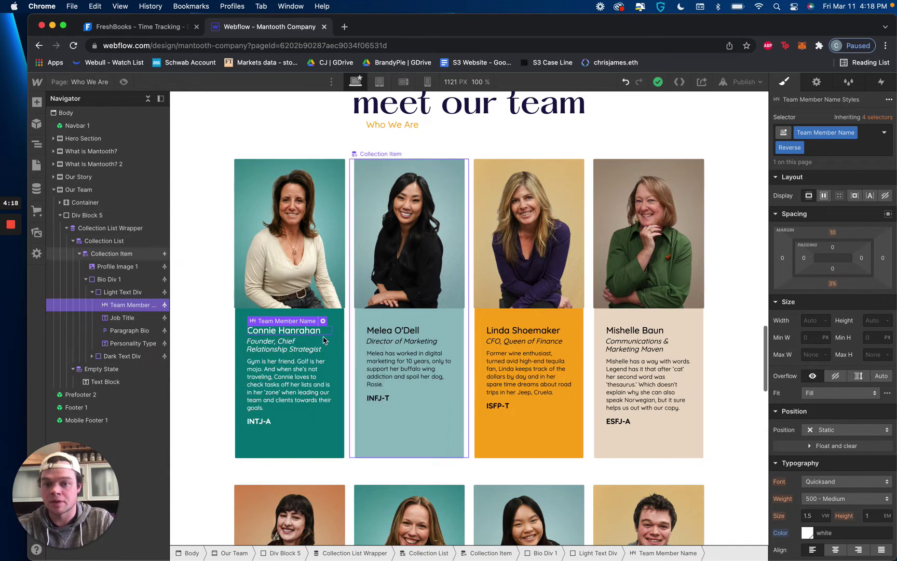
click(37, 190)
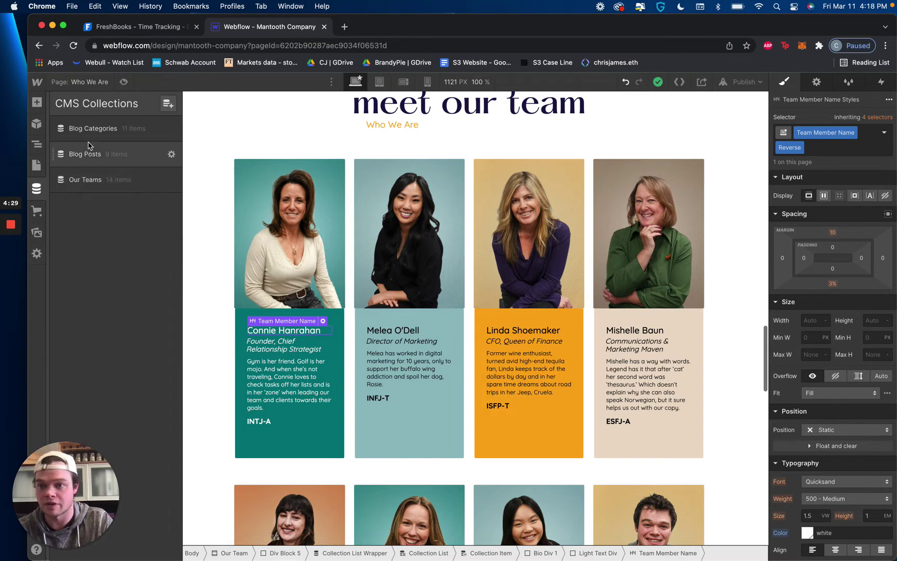
click(98, 180)
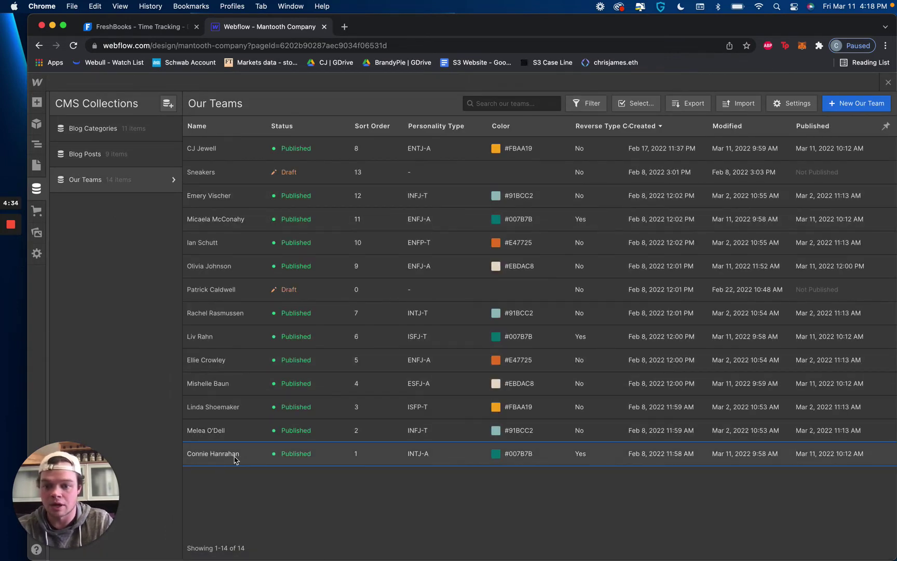
click(345, 450)
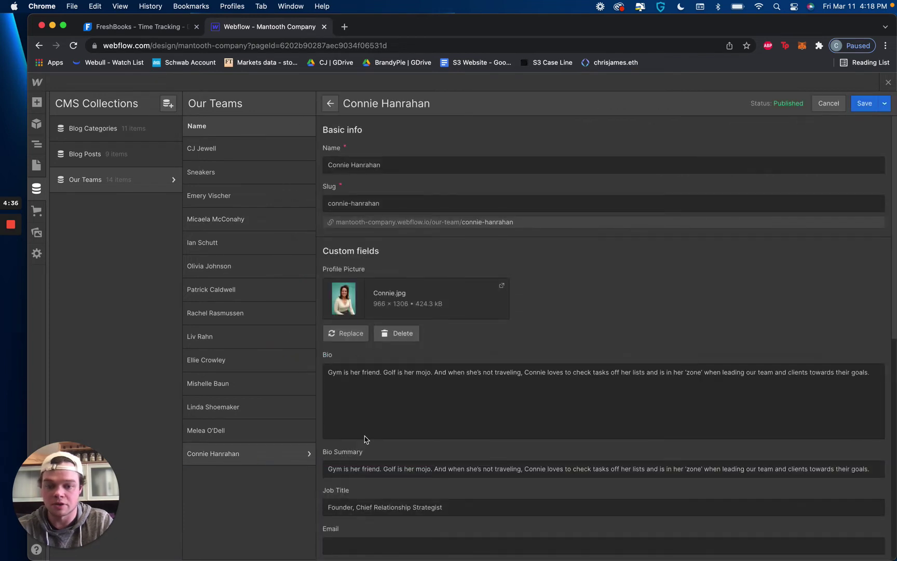
scroll(365, 437, down, 10)
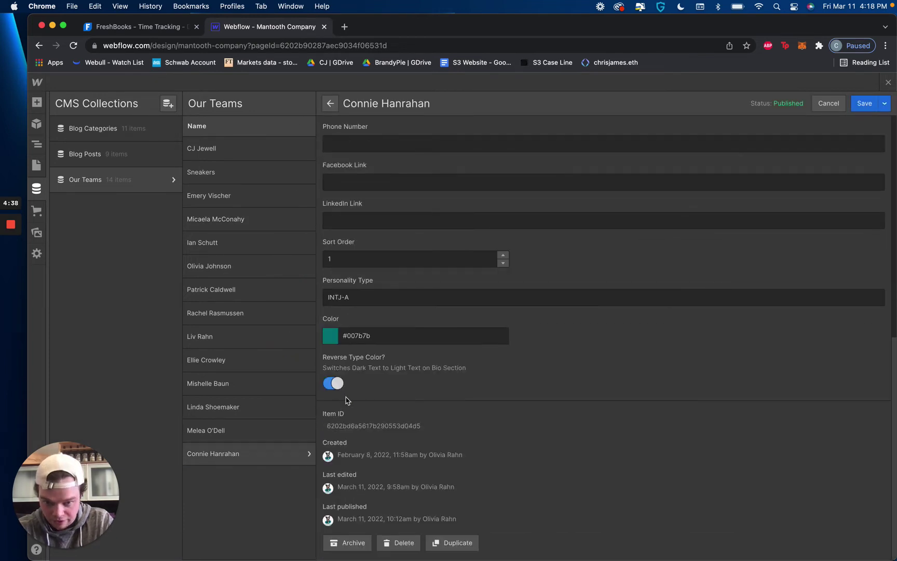
triple_click(391, 363)
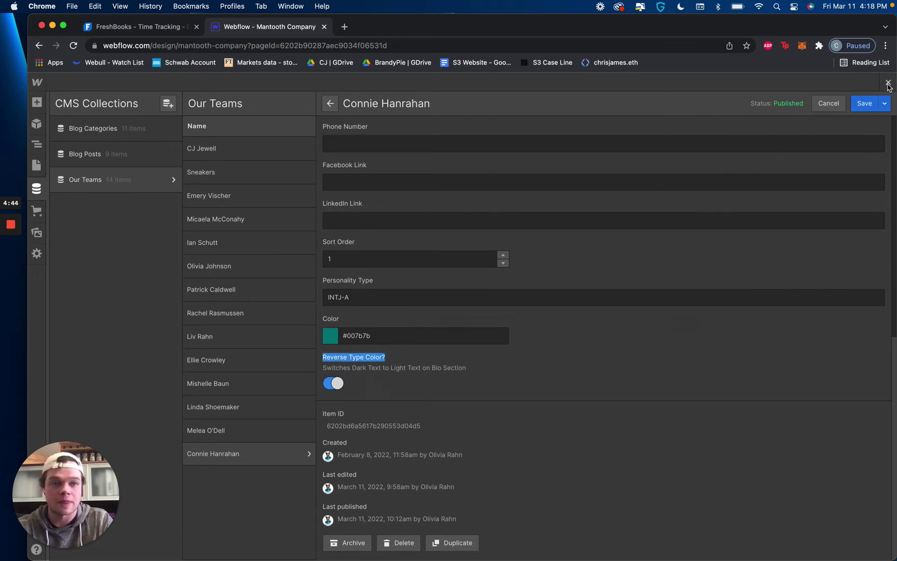
key(Escape)
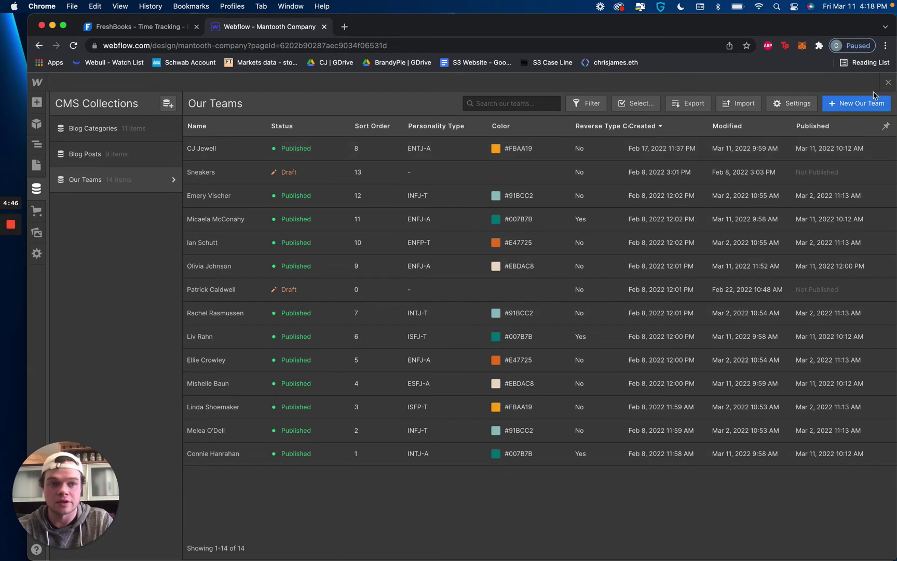
Step: Leave the Our Teams collection, restore the Navigator and select the INTJ-A text
key(Escape)
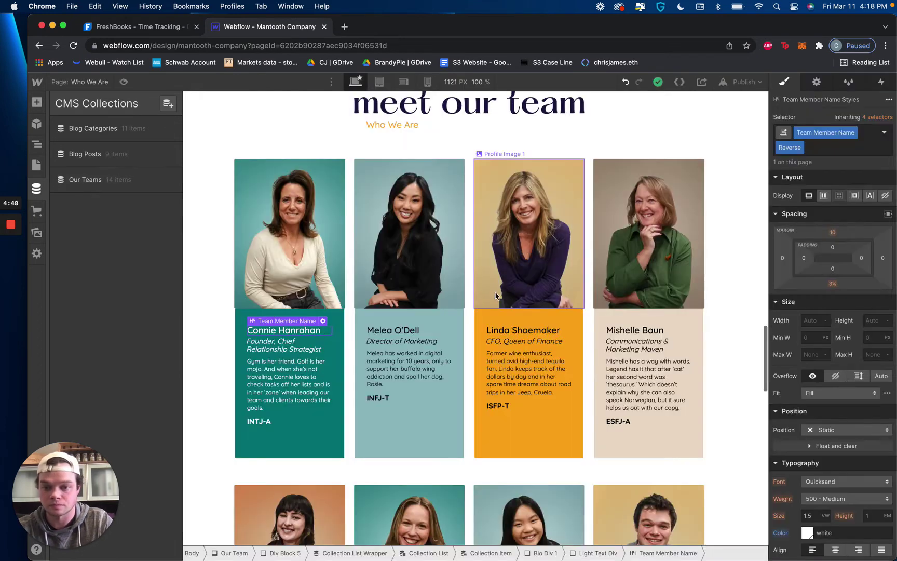
key(z)
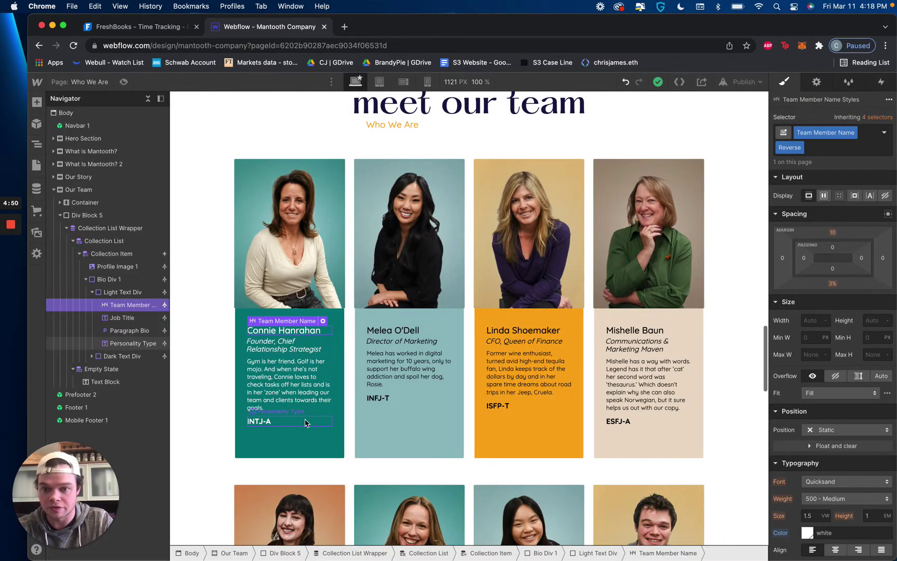
click(305, 423)
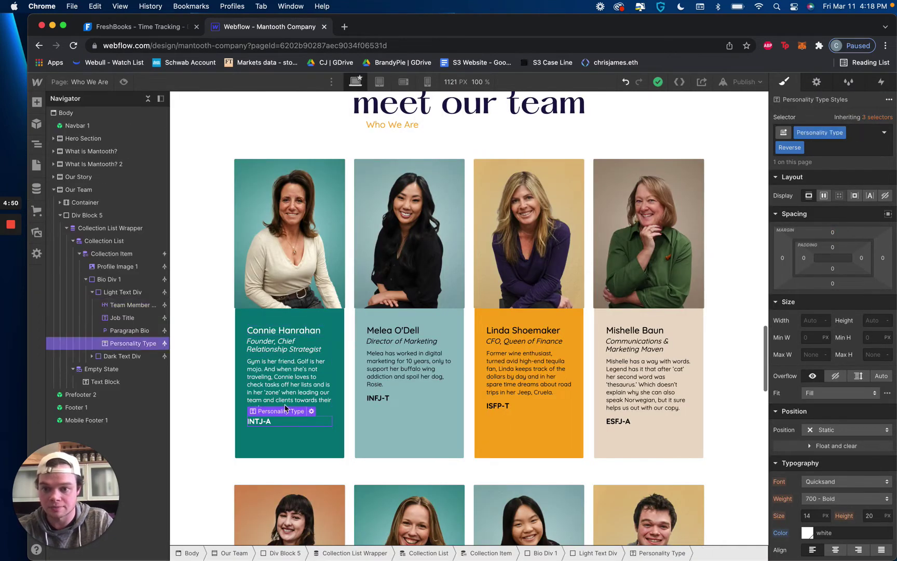
Step: Inspect Light Text Div's 'Reverse Type Color? is on' condition, then select Dark Text Div
click(132, 293)
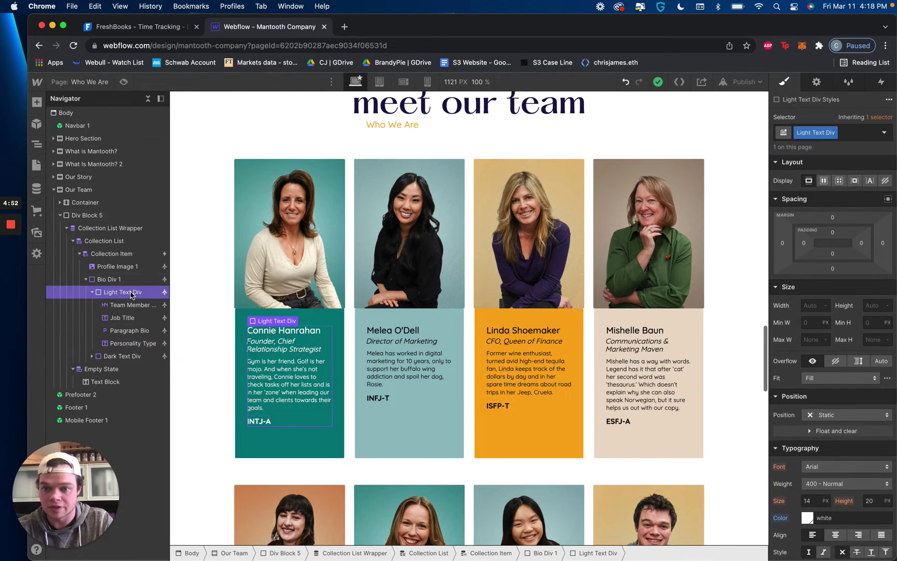
click(816, 82)
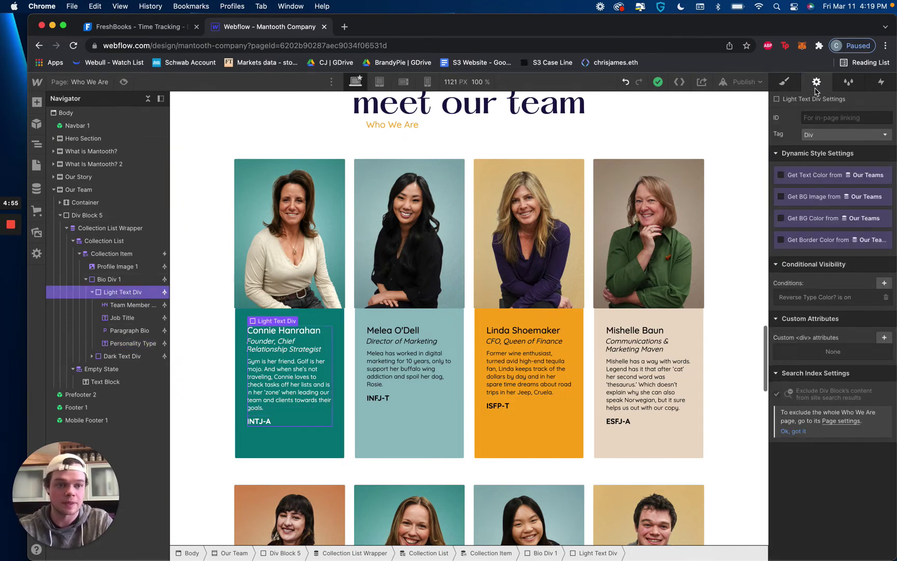
click(792, 302)
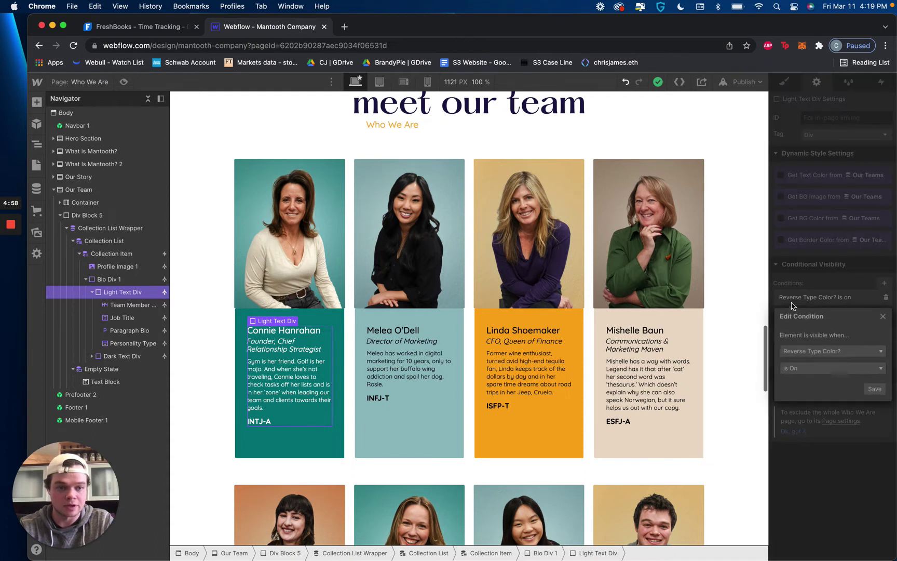
click(884, 319)
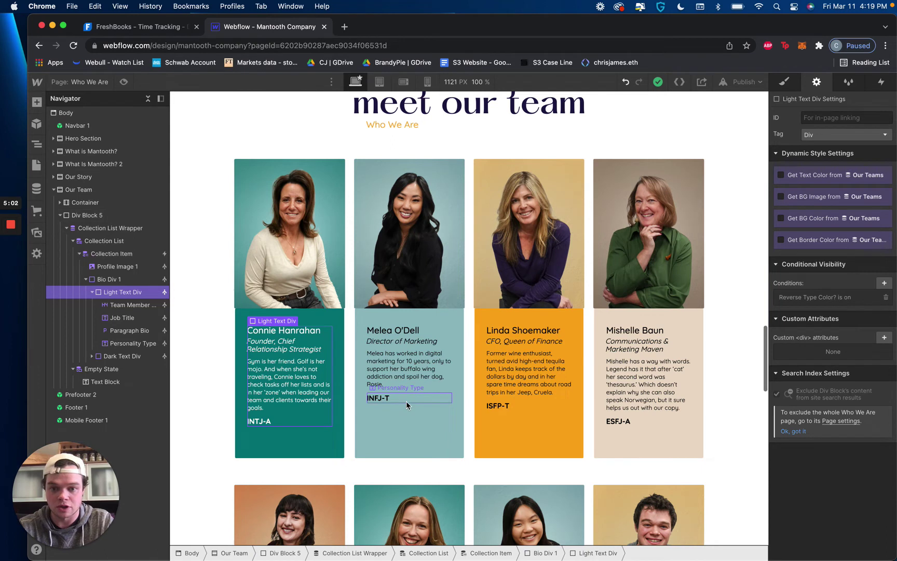
click(134, 357)
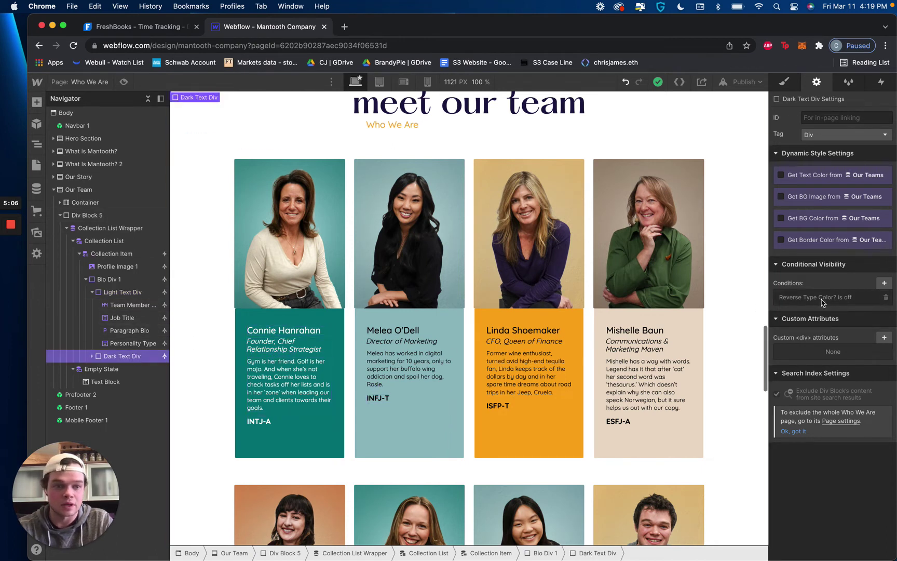
Step: Select Melea's Dark Text Div and review its existing Reverse Type Color? condition
click(435, 390)
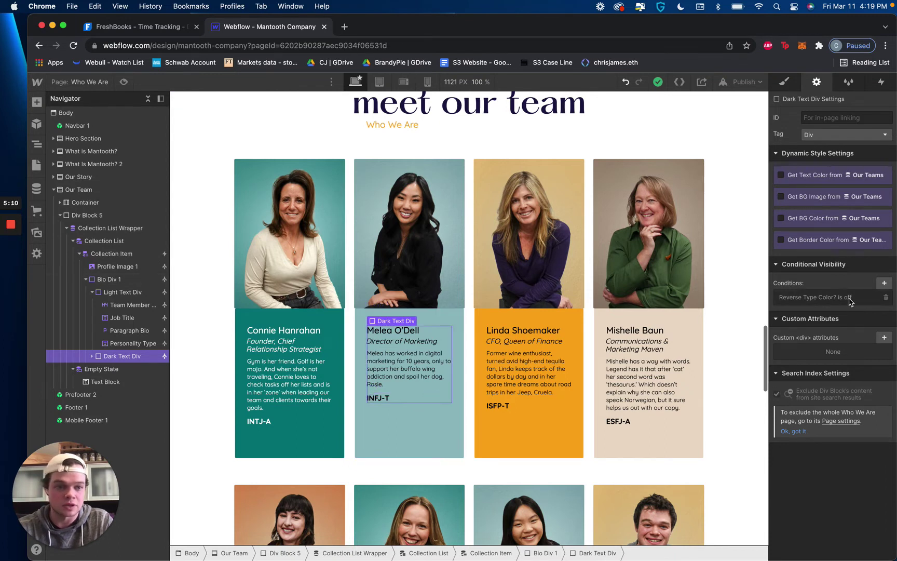
click(866, 299)
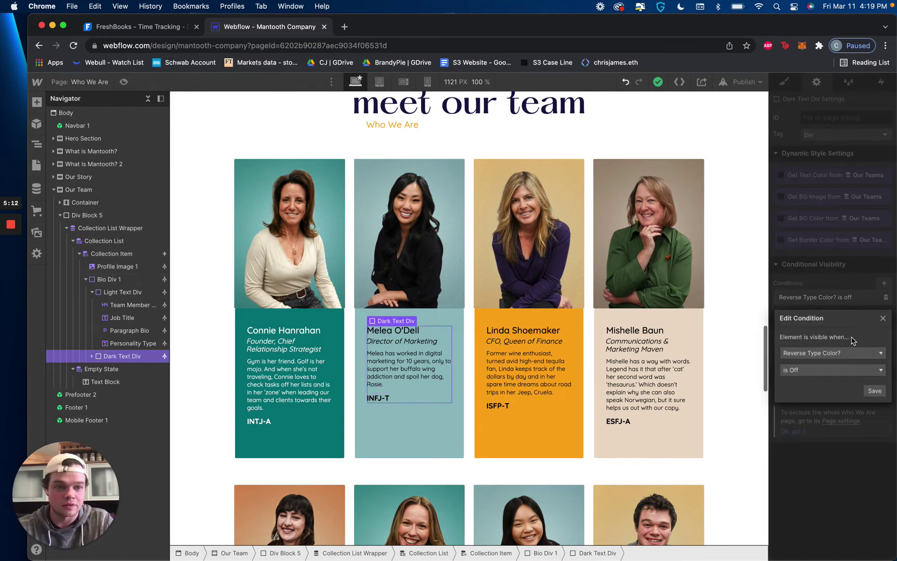
click(882, 318)
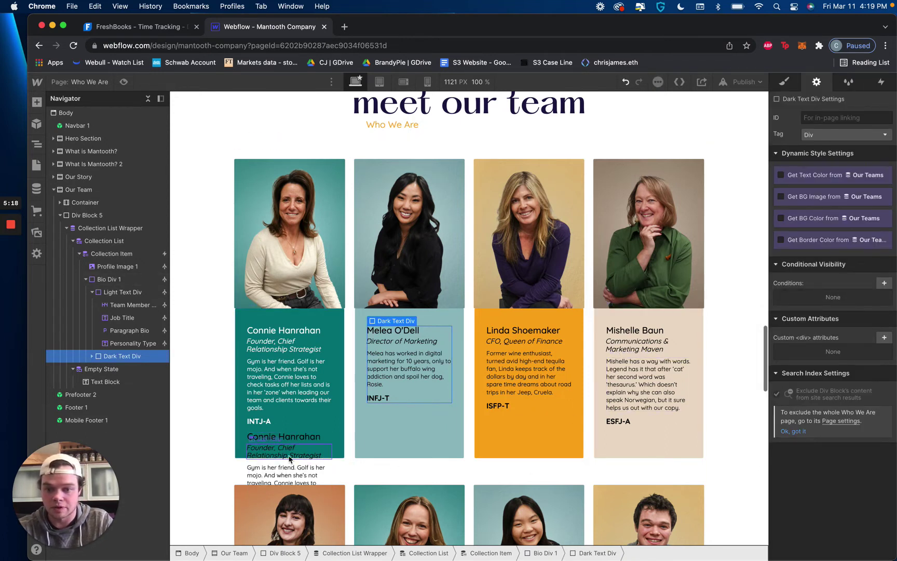
Step: Add and save a 'Reverse Type Color? is Off' visibility condition to Dark Text Div
click(885, 282)
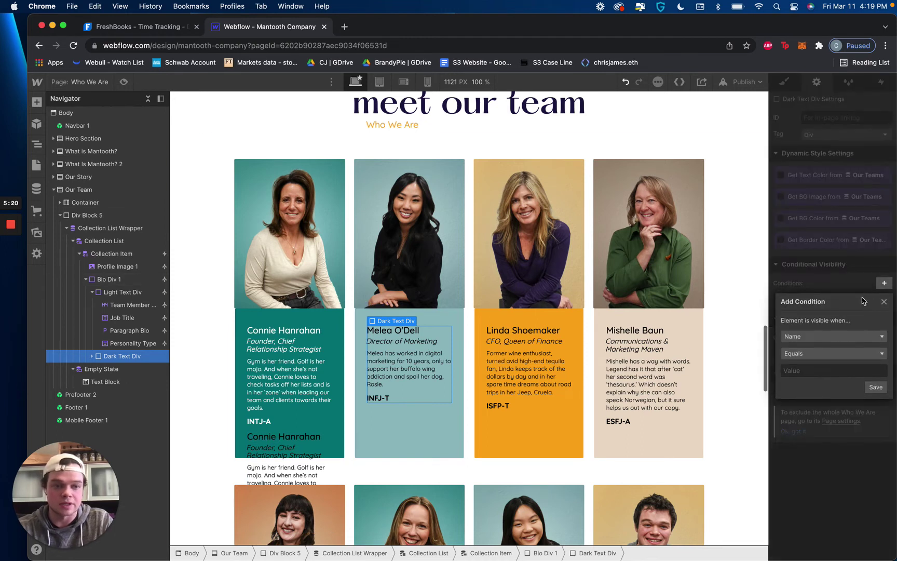
click(829, 340)
scroll(825, 395, down, 5)
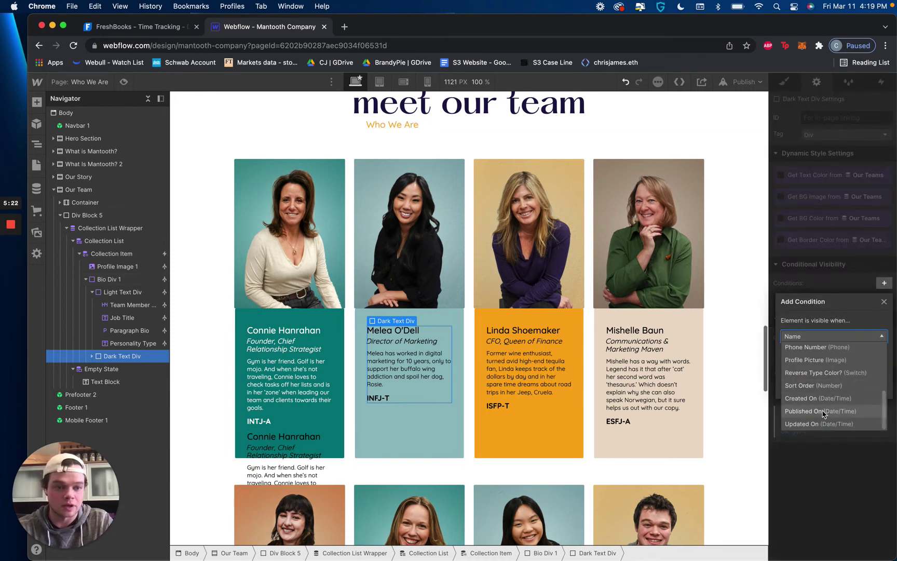
click(825, 372)
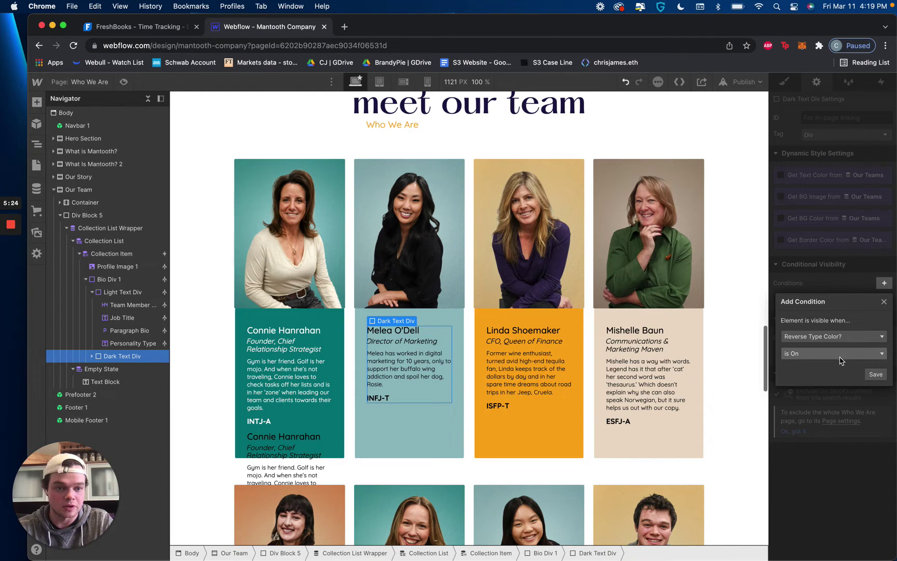
click(841, 359)
click(833, 377)
click(876, 374)
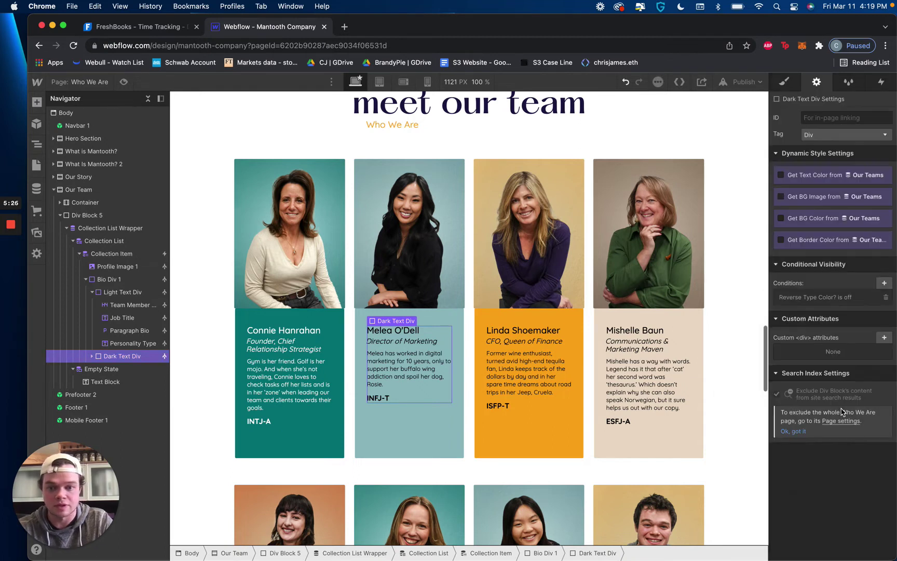
click(428, 471)
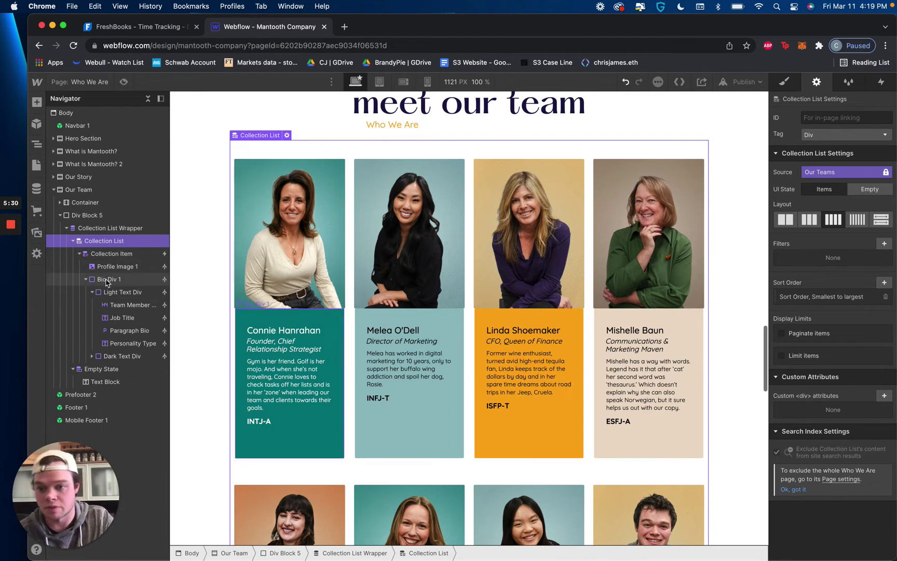
Step: Collapse Light Text Div in the Navigator and select the Collection Item
click(93, 293)
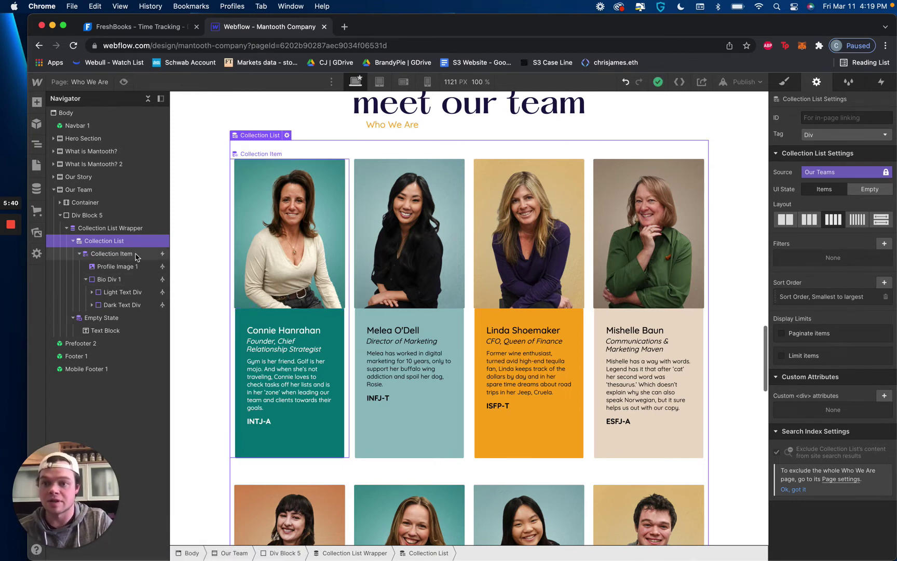
click(111, 253)
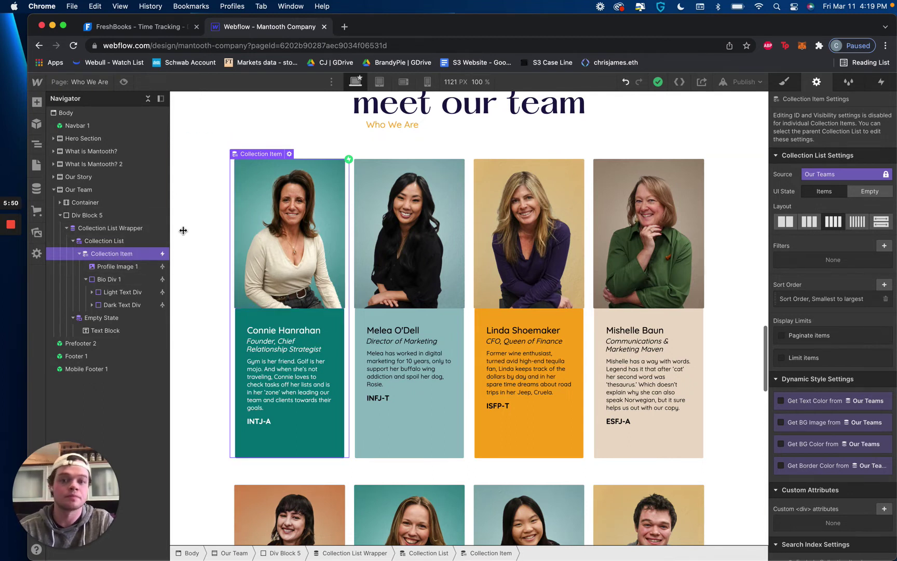
scroll(183, 239, down, 1)
Step: Review the Collection Item's Mouse hover trigger and its Team Bio - Appear on Hover animation
click(881, 83)
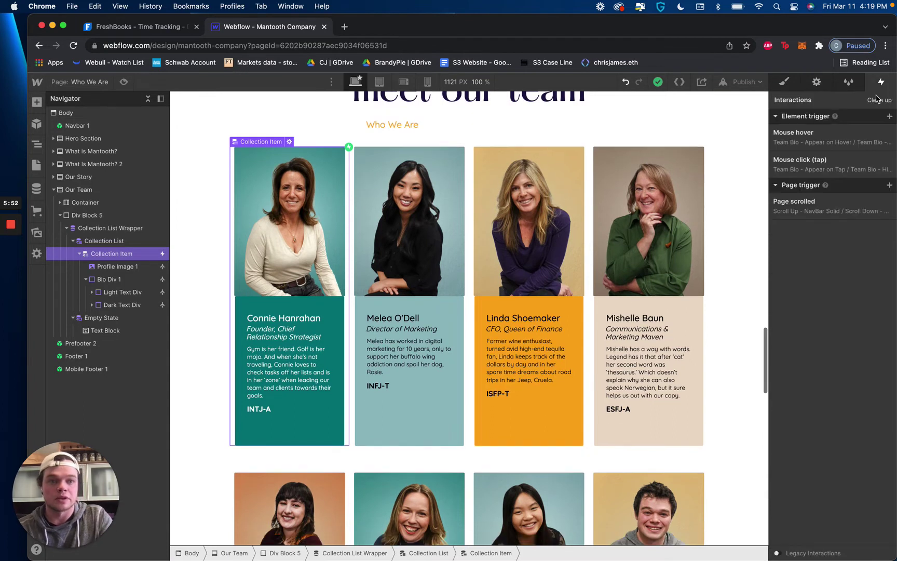
scroll(459, 308, up, 2)
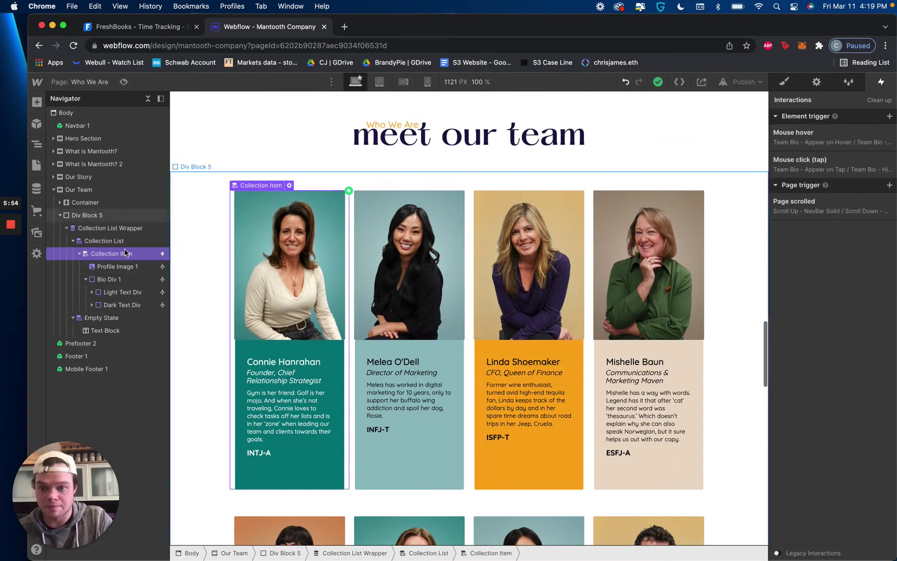
click(808, 141)
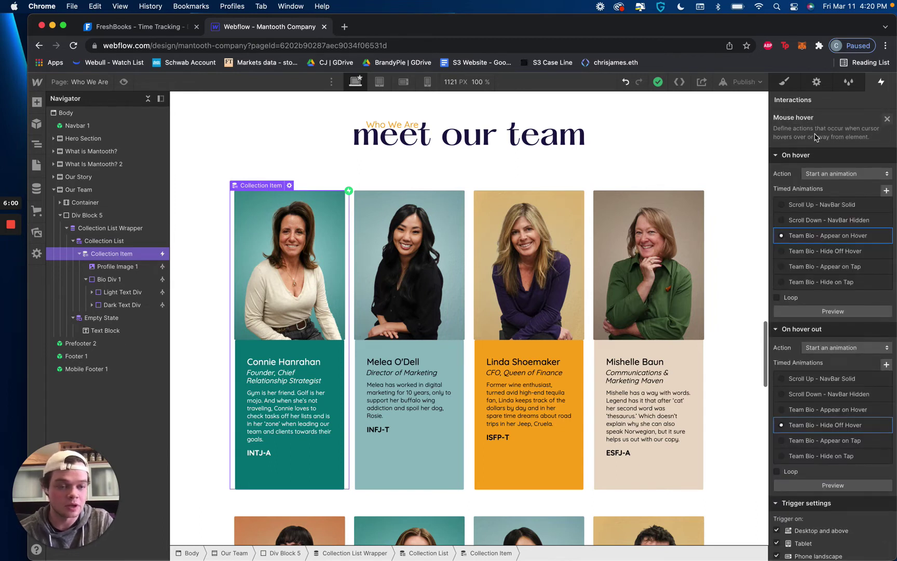
click(820, 240)
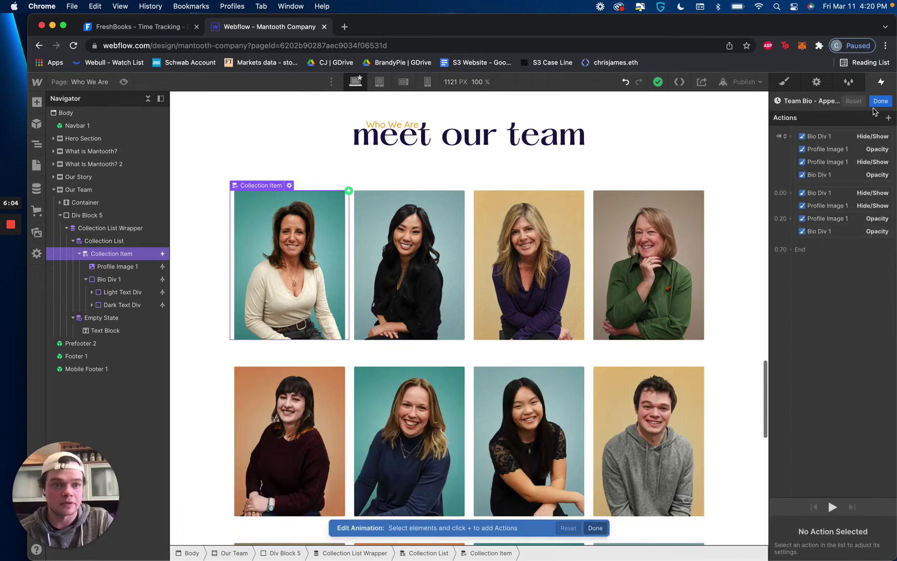
click(880, 101)
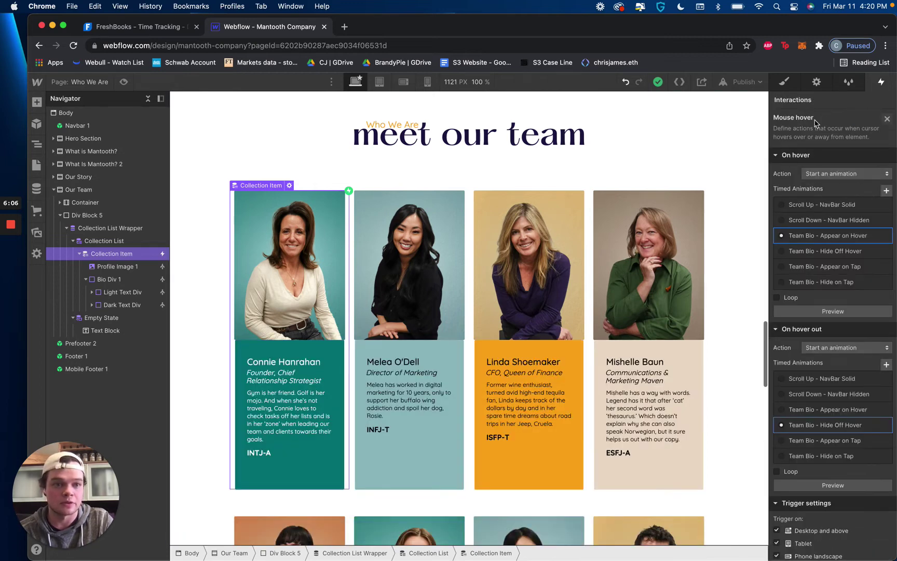
click(887, 119)
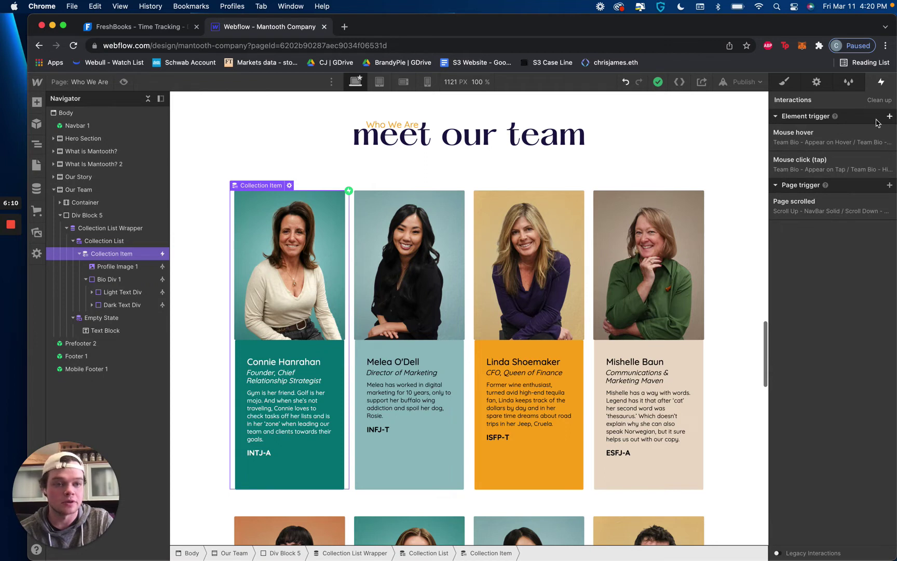
click(816, 141)
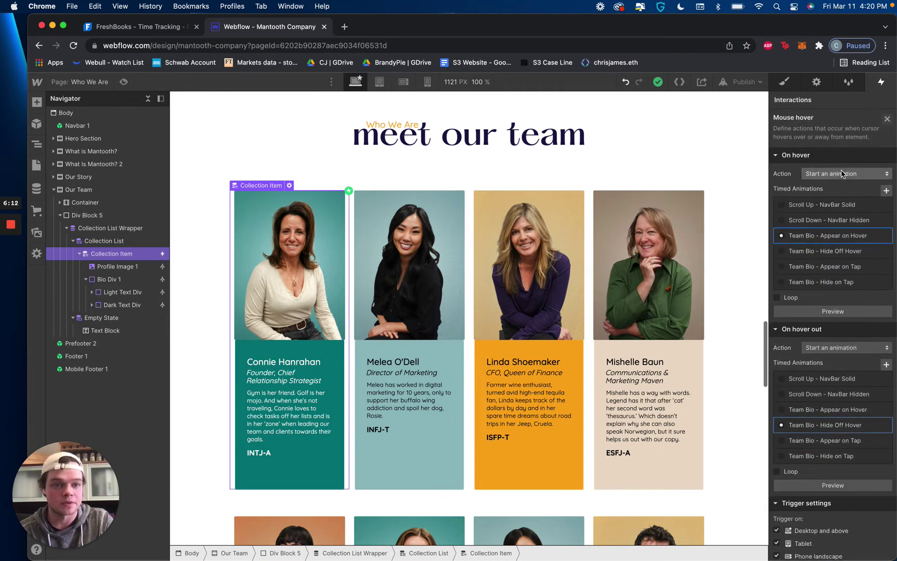
Step: Reopen the Mouse hover trigger and edit the Team Bio - Appear on Hover animation
click(886, 119)
click(890, 116)
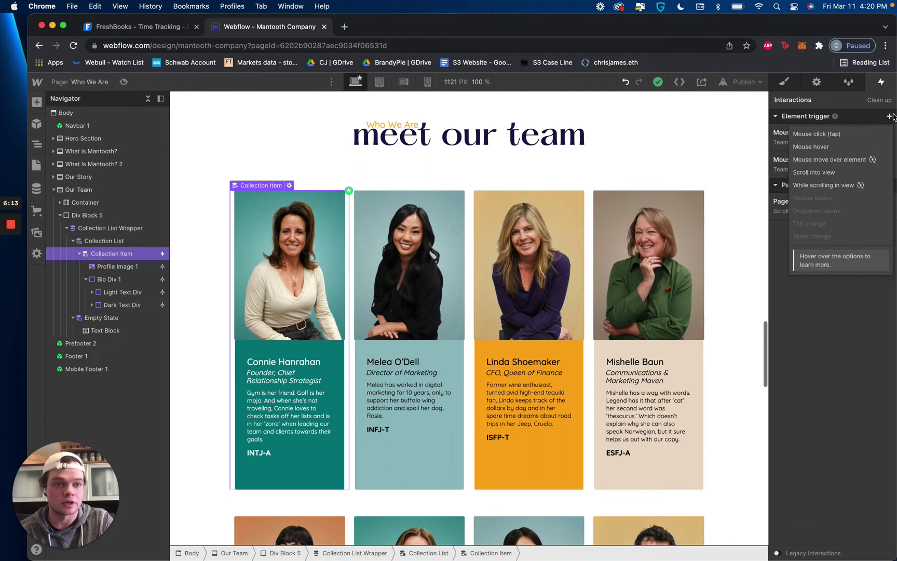
click(814, 115)
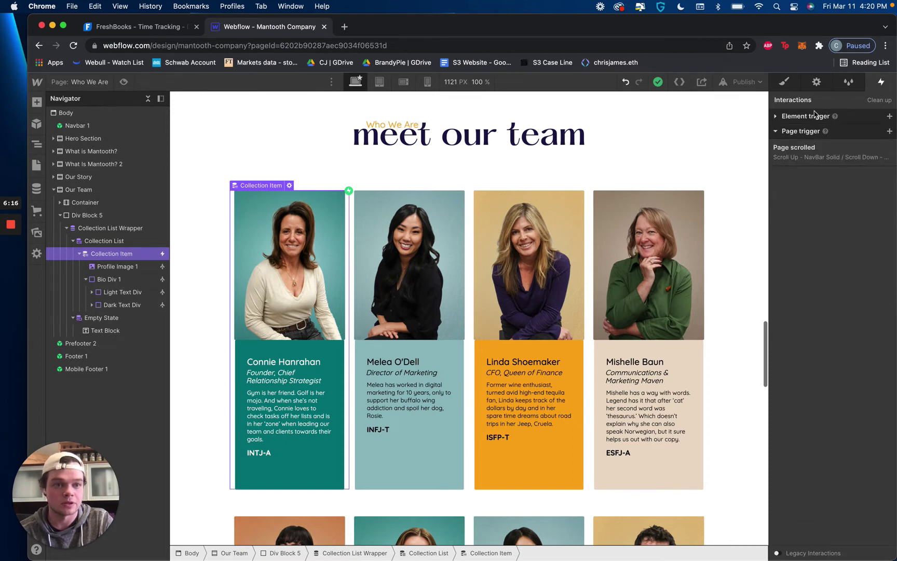
click(814, 117)
click(808, 149)
scroll(815, 170, down, 1)
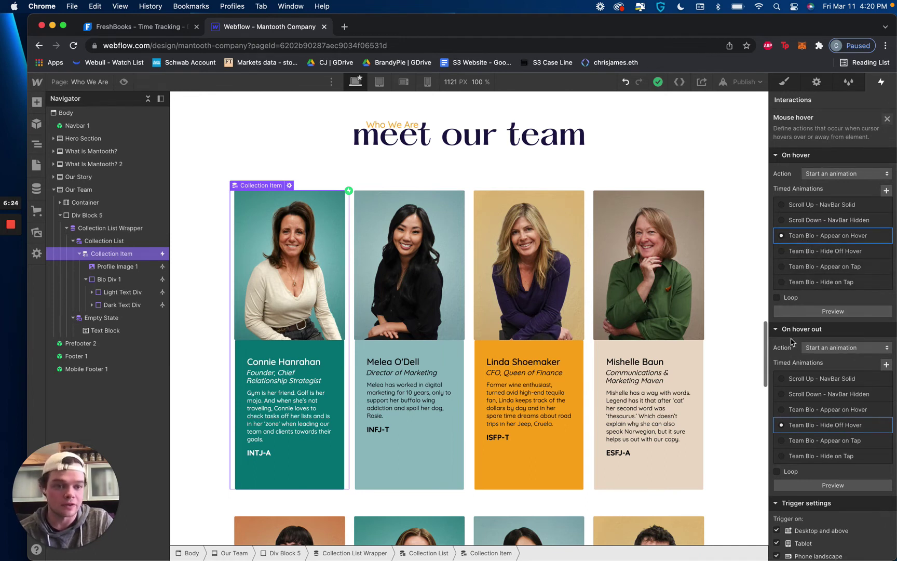
click(829, 239)
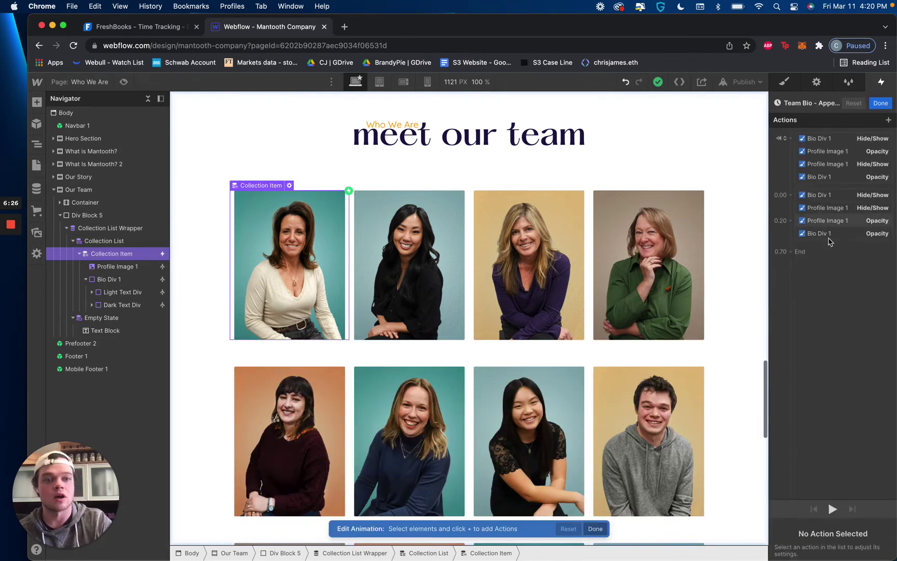
click(836, 138)
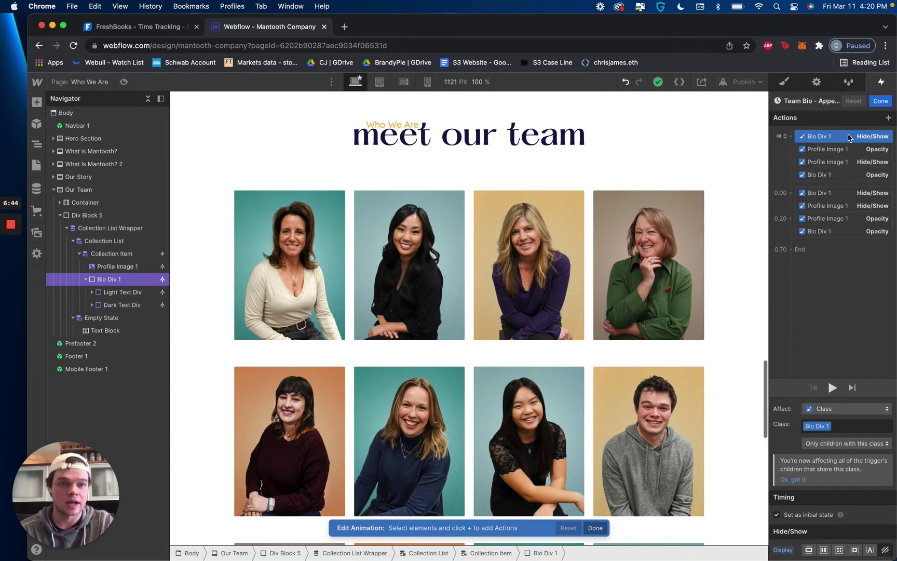
click(841, 165)
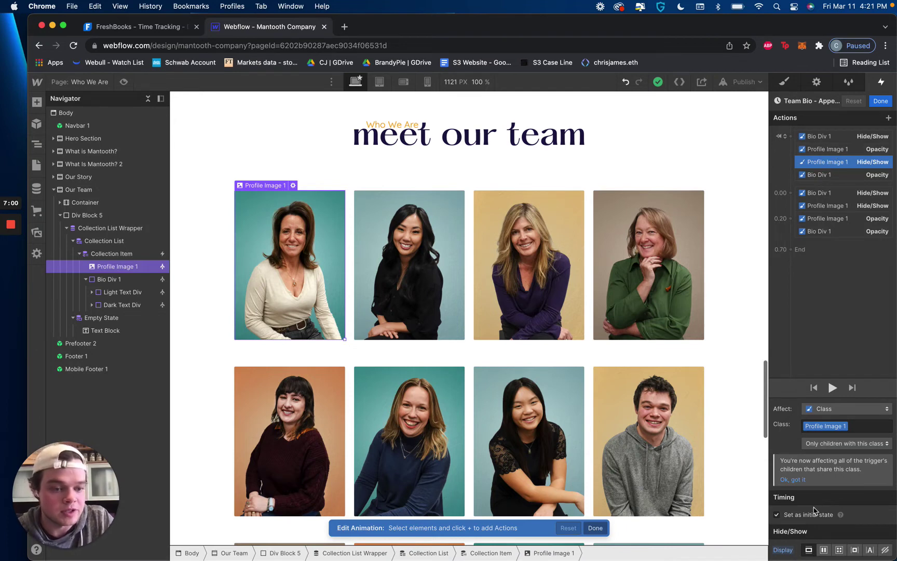
click(842, 138)
click(841, 149)
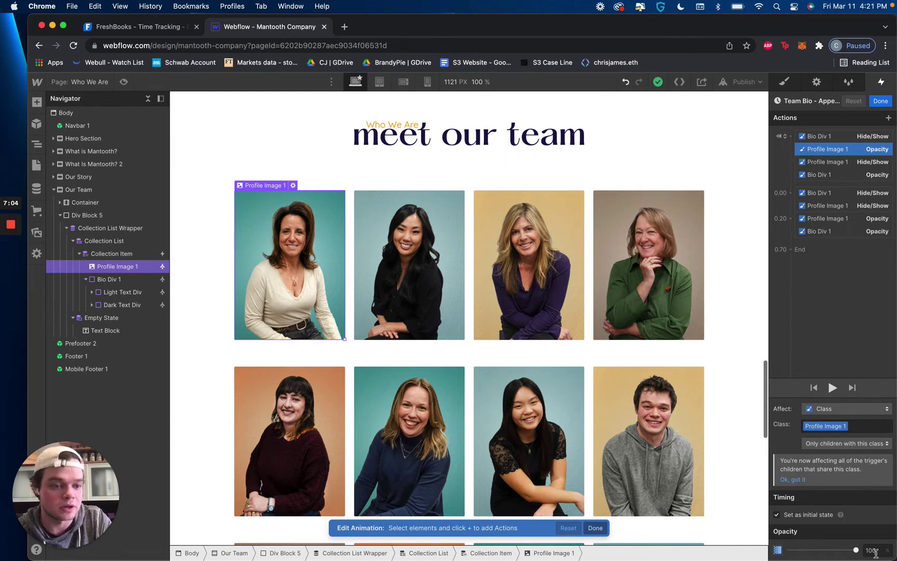
click(825, 176)
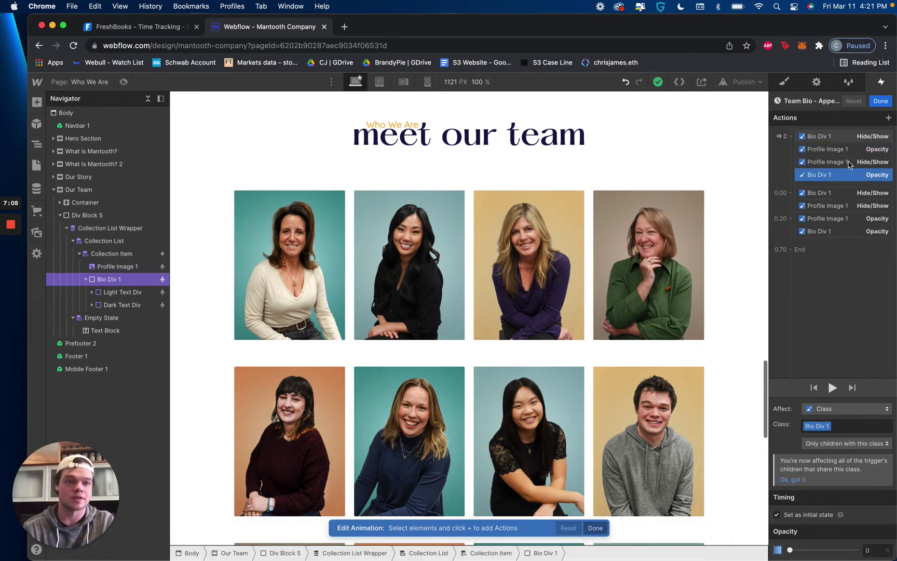
click(842, 193)
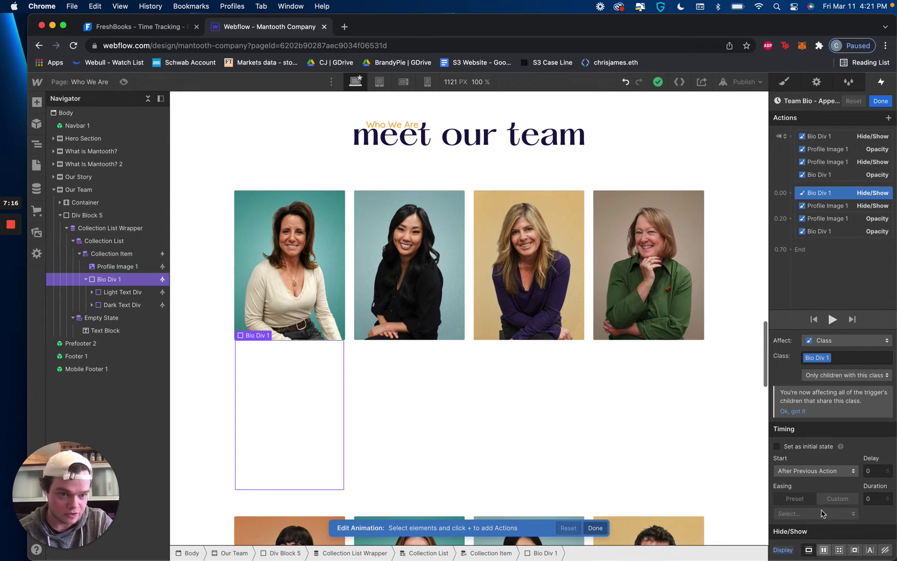
click(825, 232)
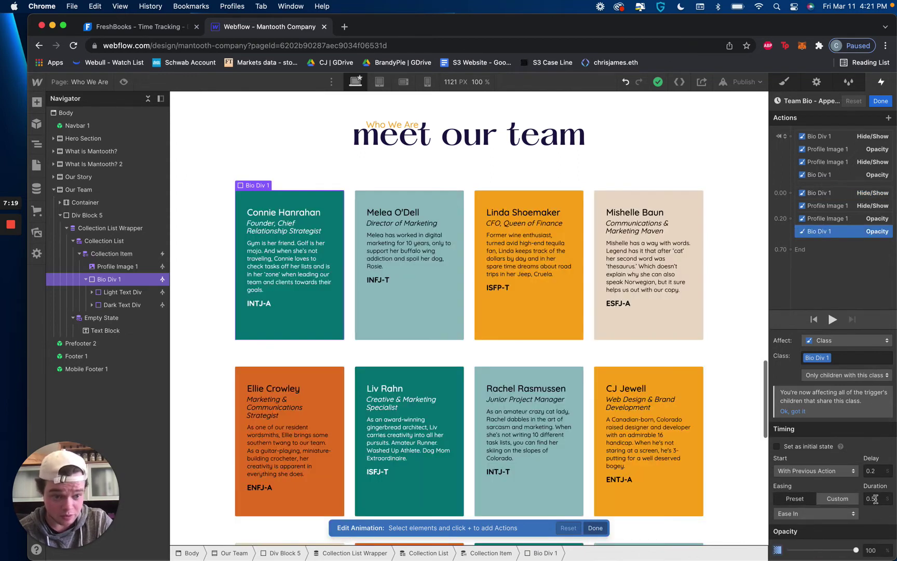
click(831, 219)
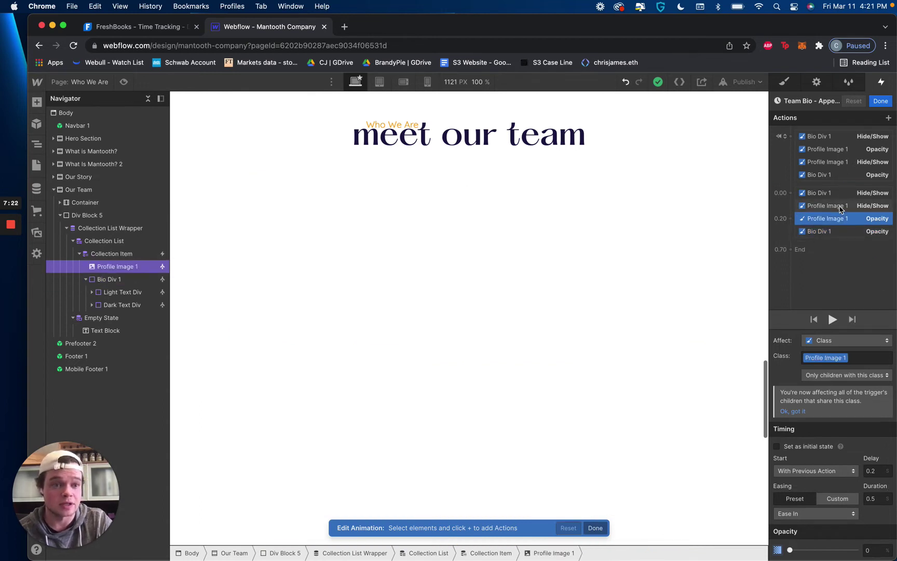
click(841, 207)
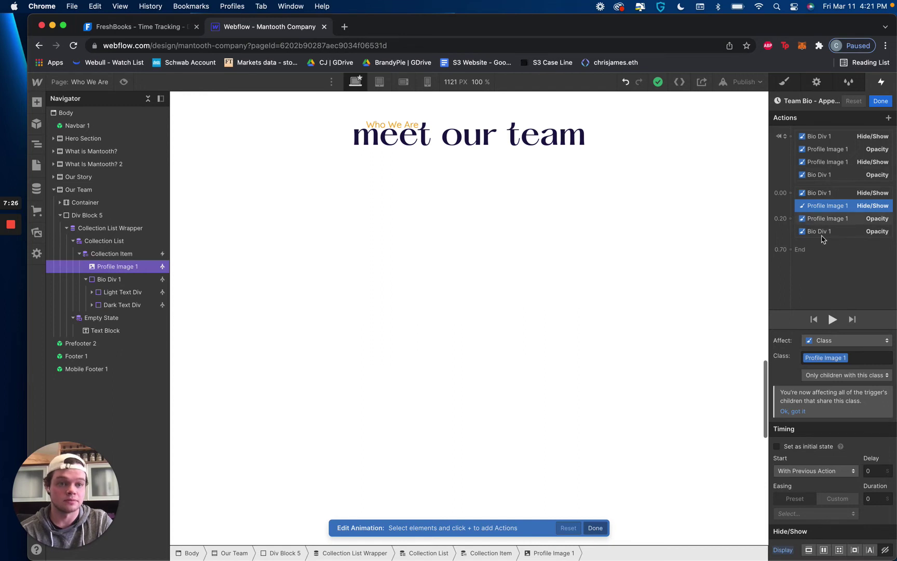
click(826, 196)
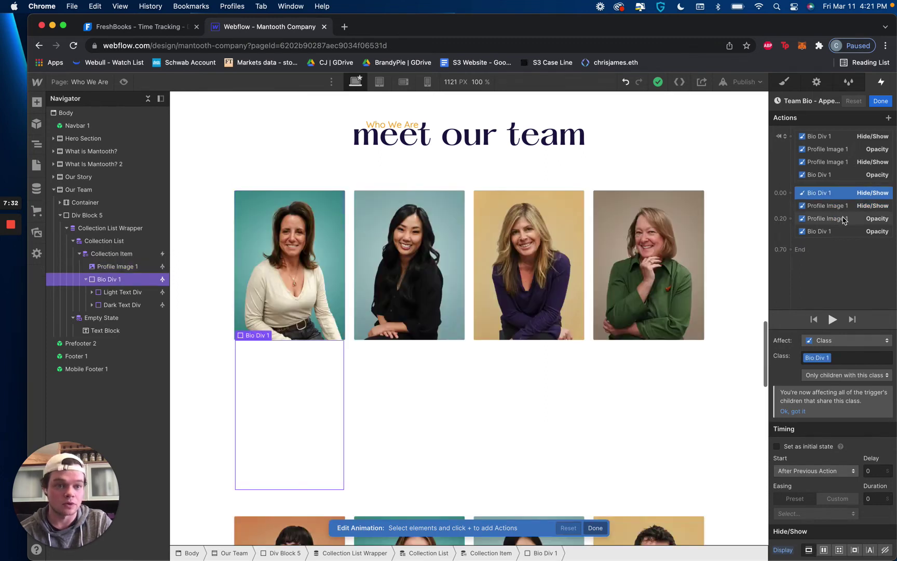
click(844, 219)
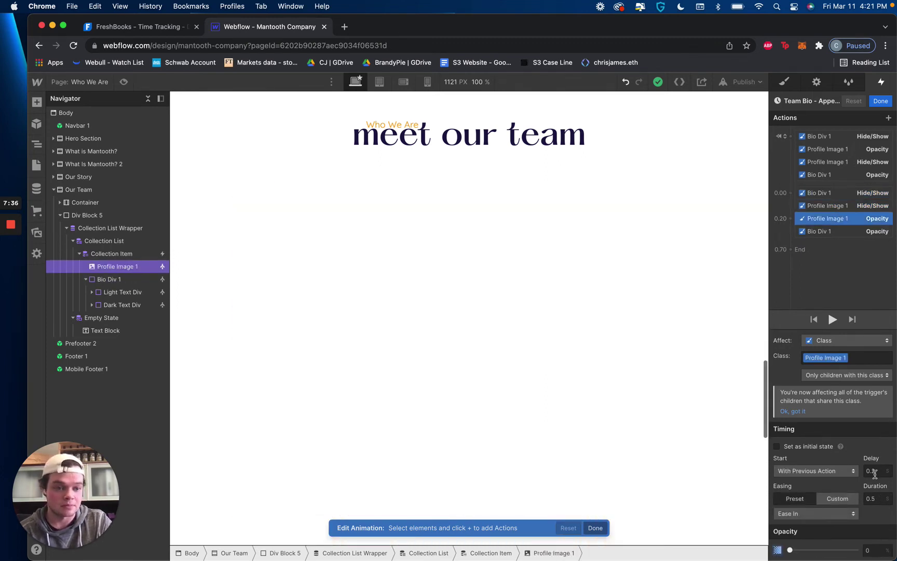
click(862, 235)
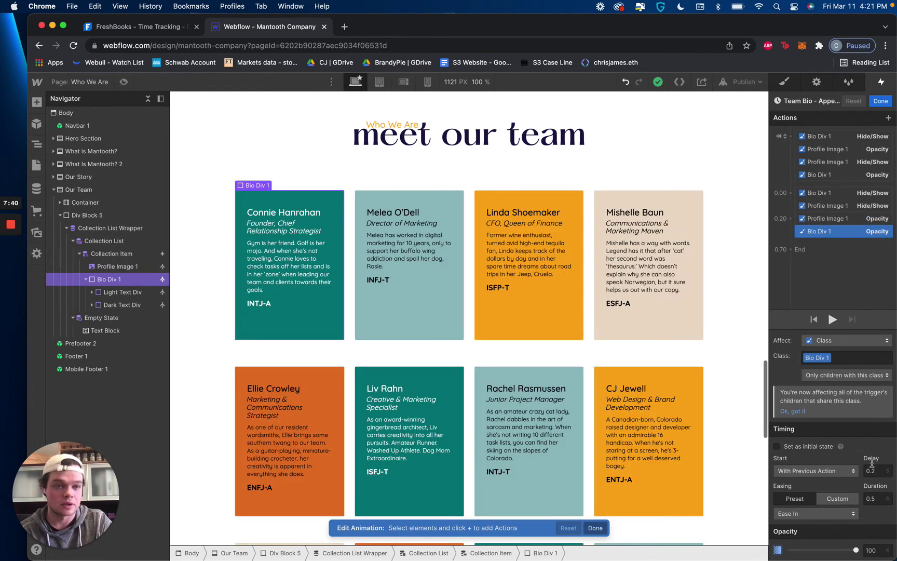
click(881, 101)
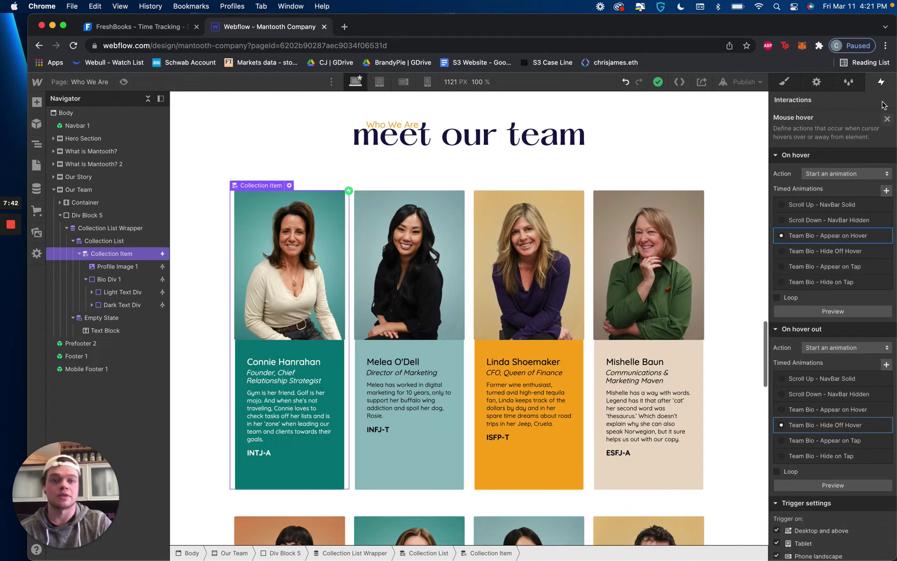
click(819, 426)
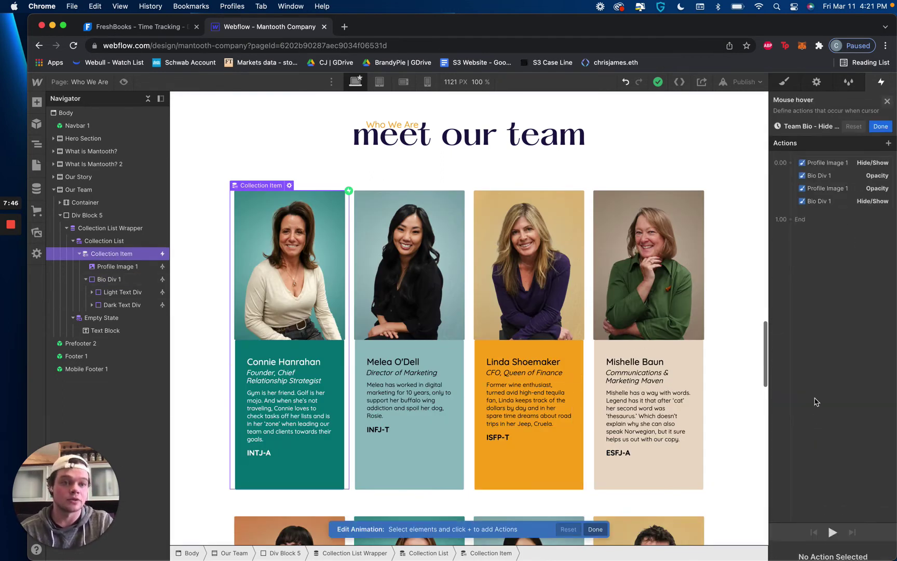
click(851, 142)
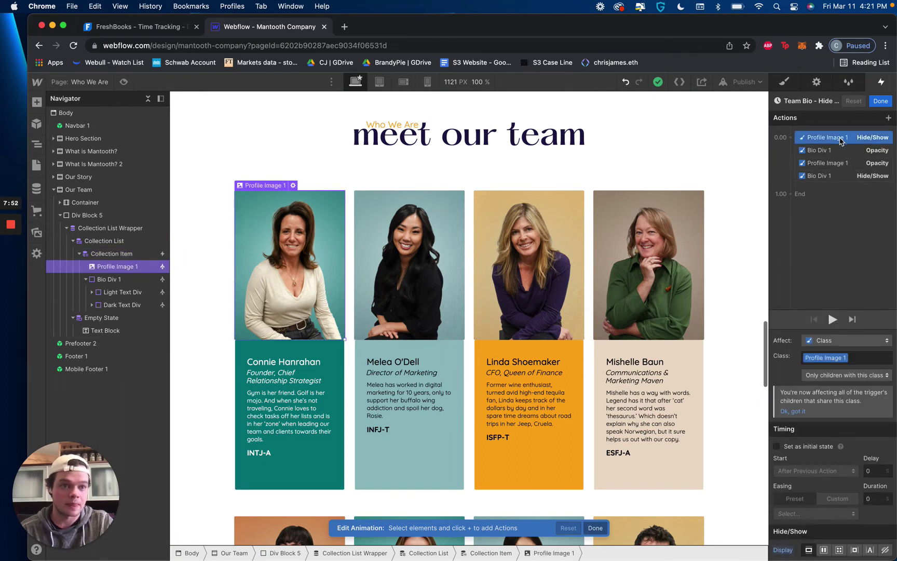
click(837, 176)
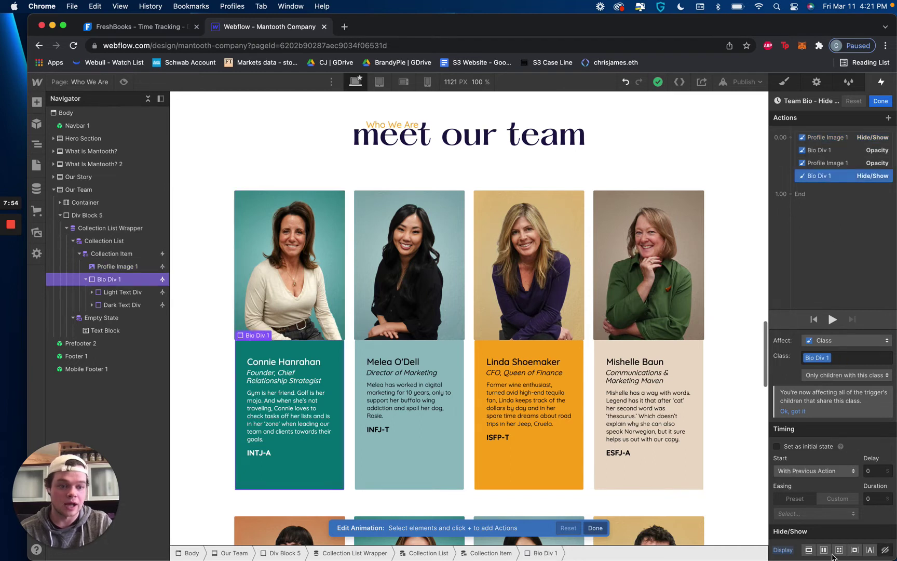
click(847, 152)
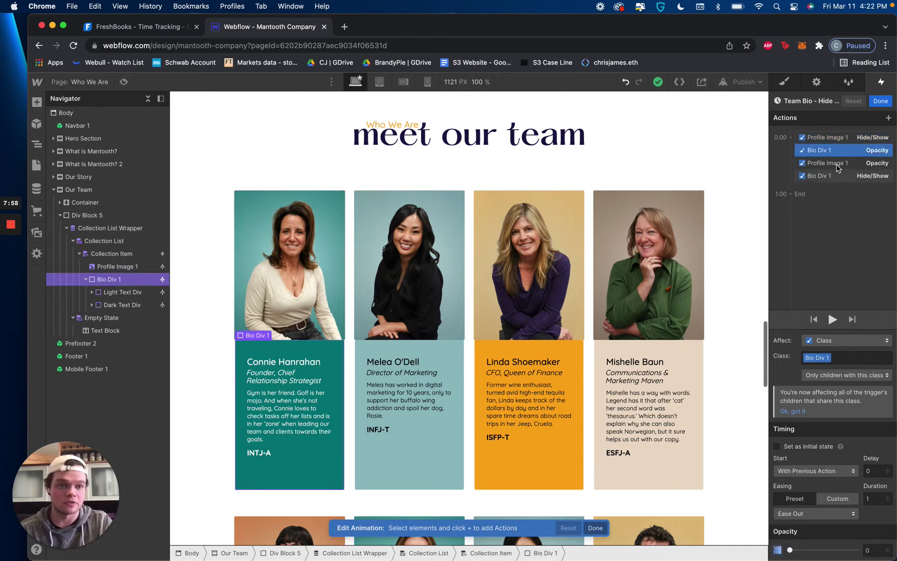
click(837, 164)
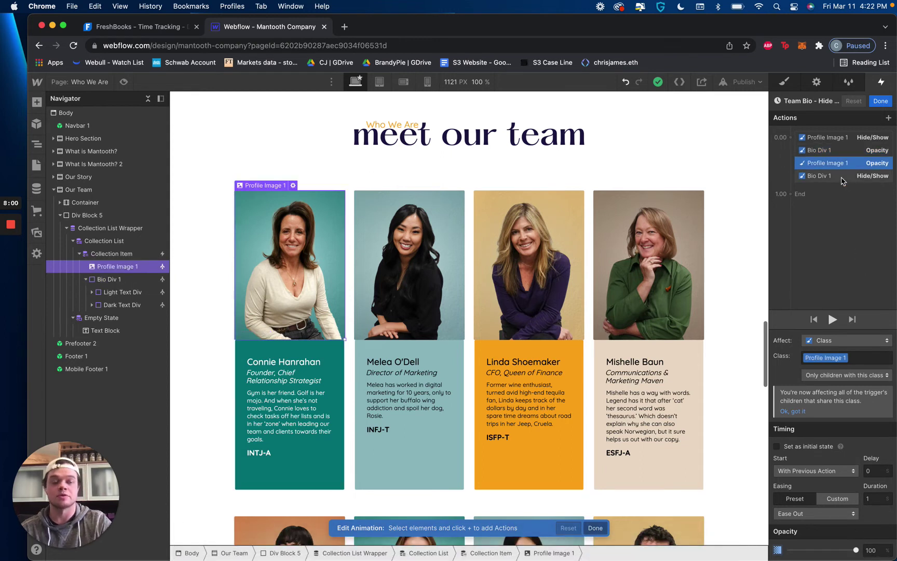
click(881, 102)
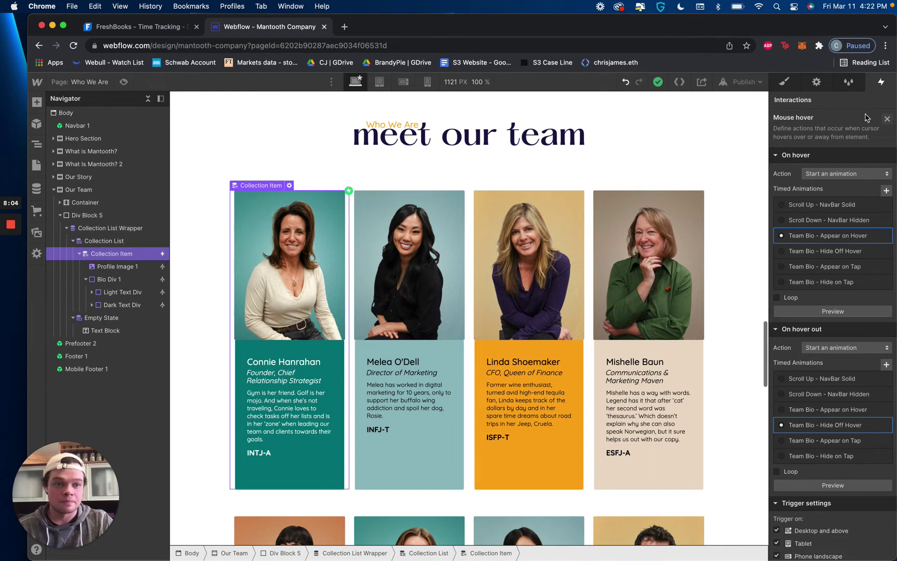
Step: Set Bio Div 1's Display to None, then switch the canvas to Mobile Portrait
click(887, 118)
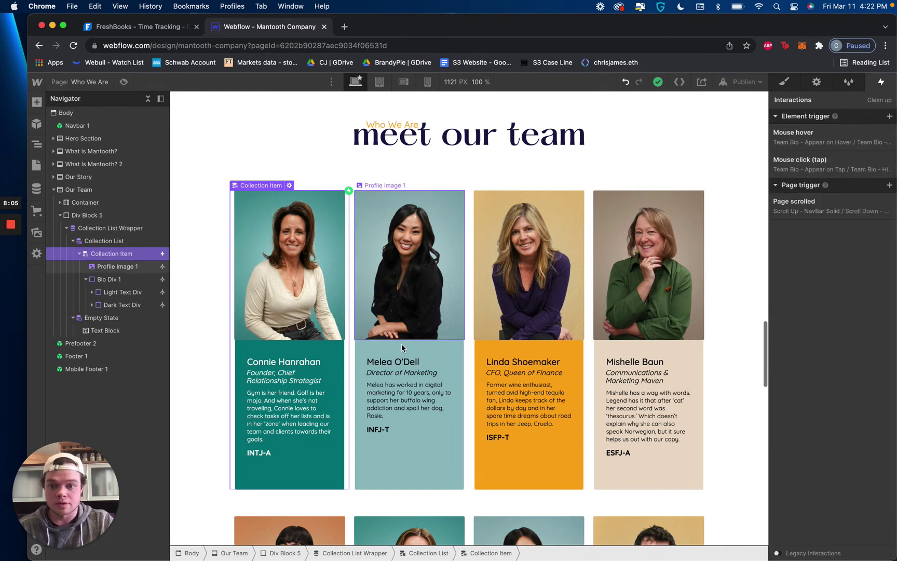
click(131, 280)
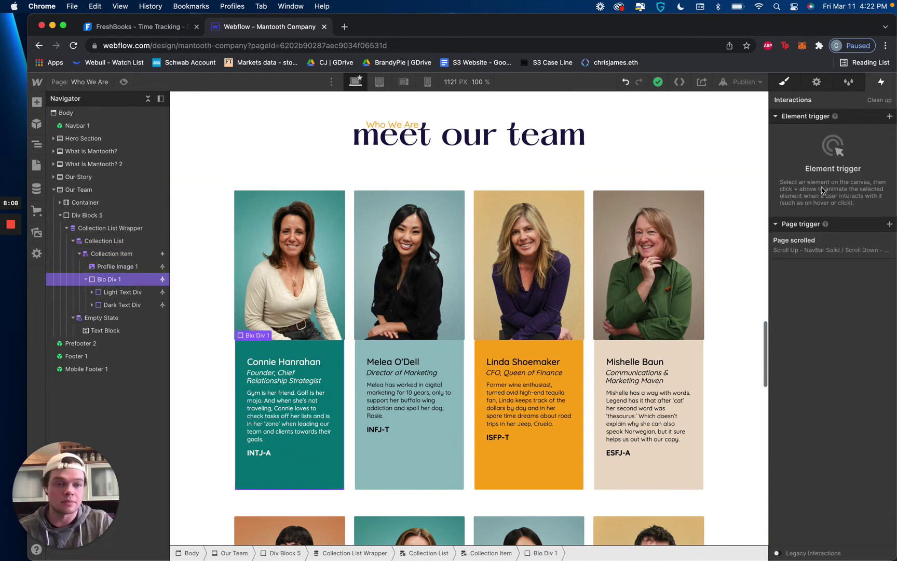
key(s)
click(885, 232)
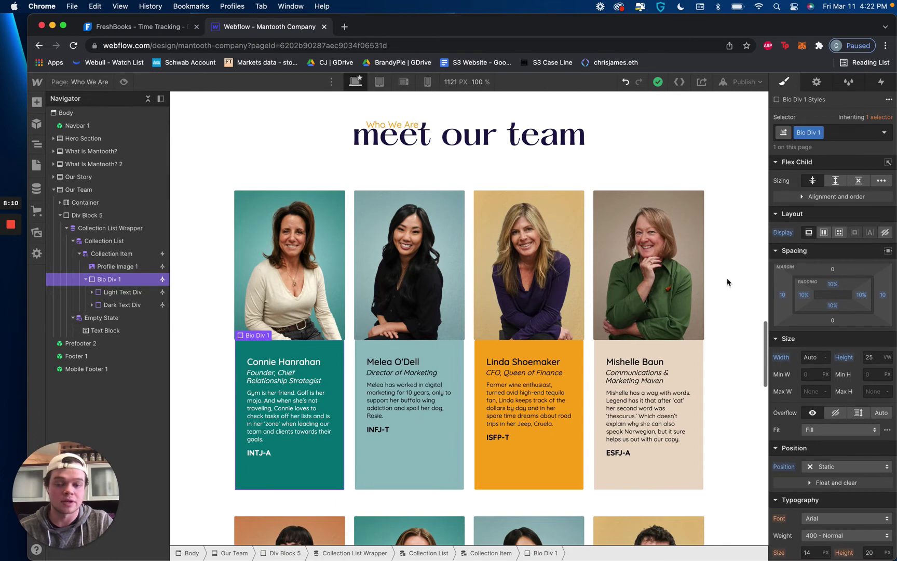
scroll(198, 133, down, 1)
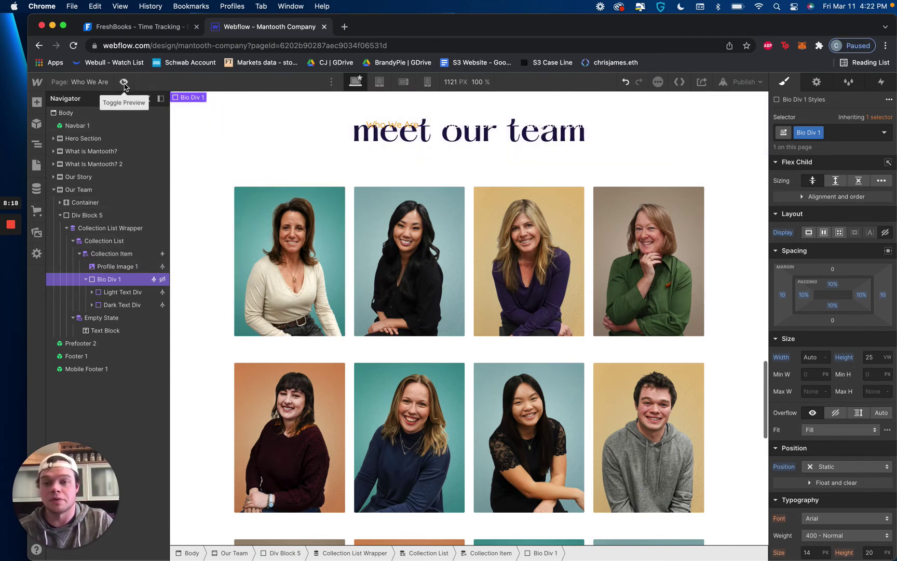
click(428, 82)
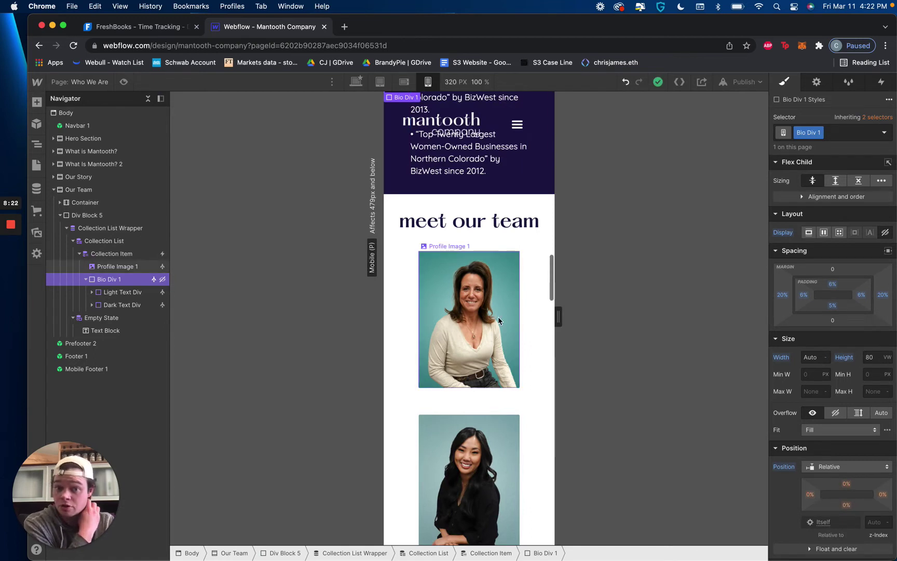
Step: Select the parent Collection Item and review its Mouse click (tap) trigger settings
key(Up)
key(Up)
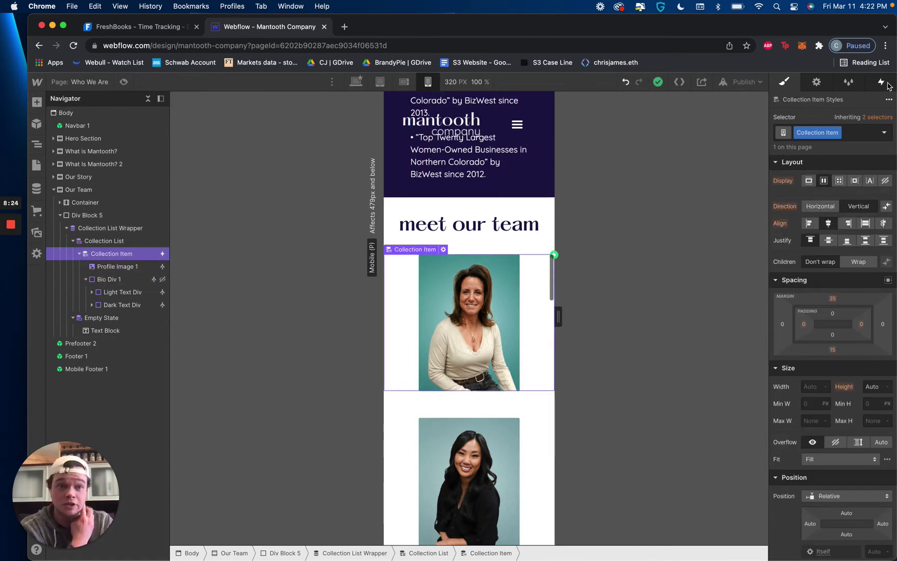
click(886, 84)
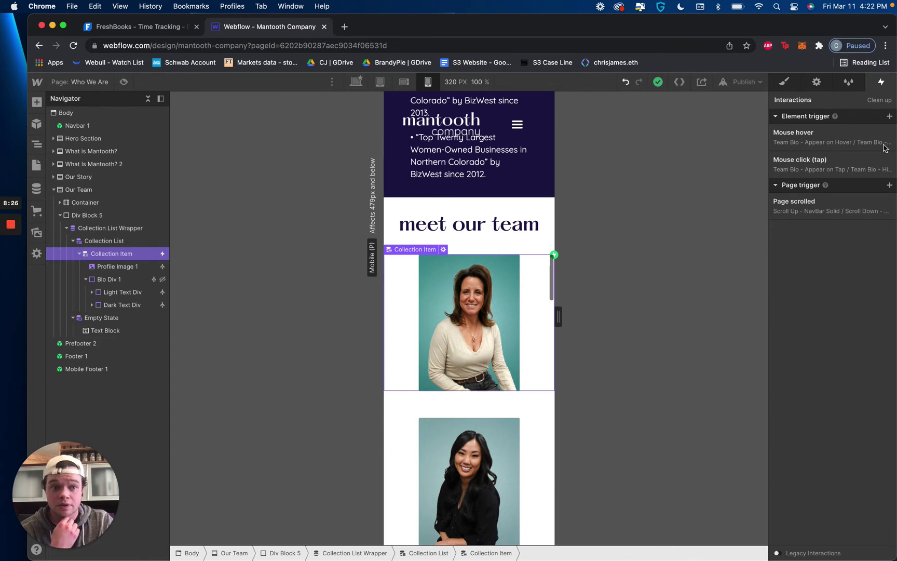
click(813, 165)
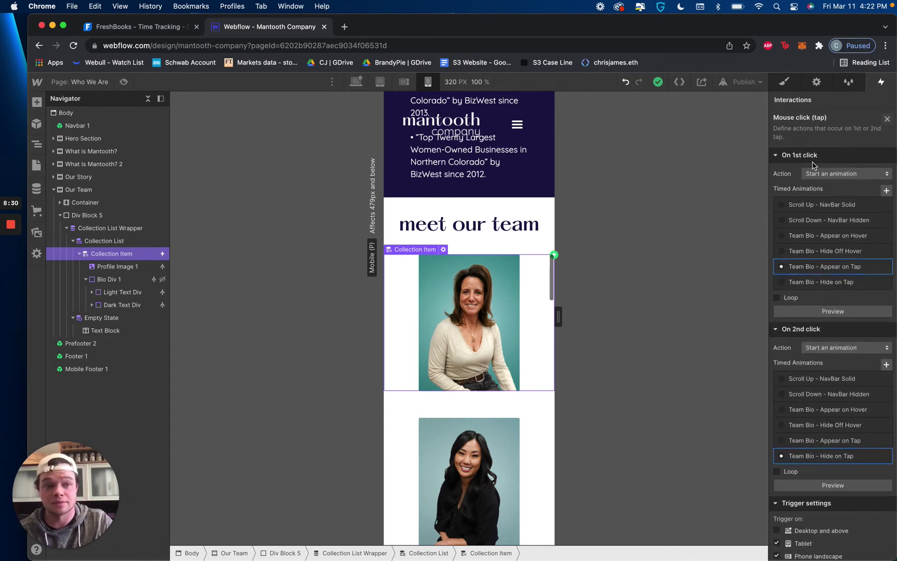
scroll(830, 401, down, 2)
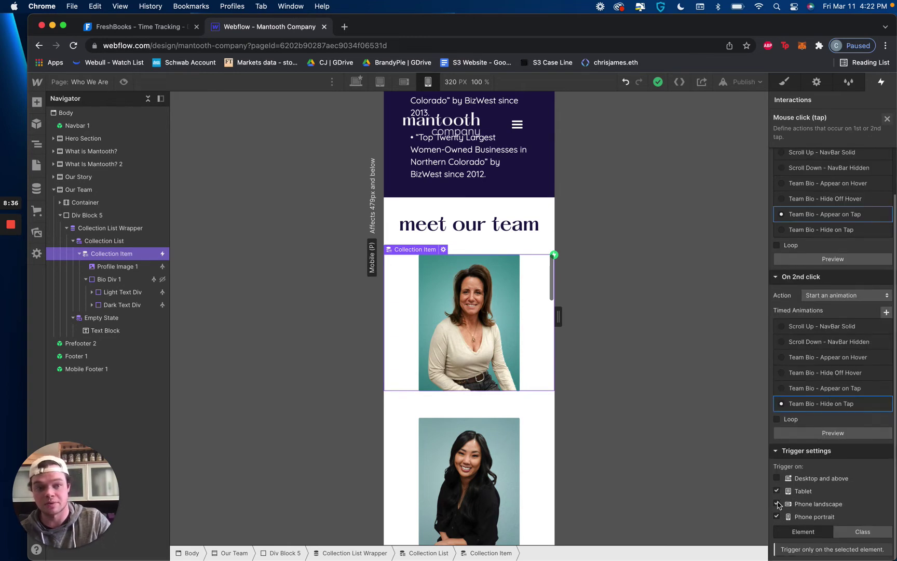
scroll(779, 501, up, 2)
scroll(831, 199, down, 1)
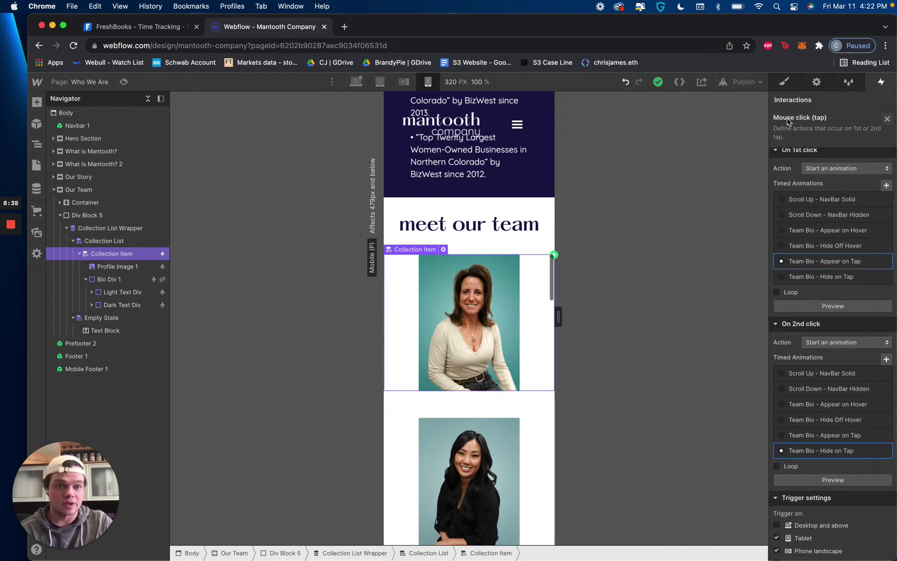
click(888, 119)
Step: Reopen the tap trigger settings and open Team Bio - Appear on Tap for editing
click(890, 116)
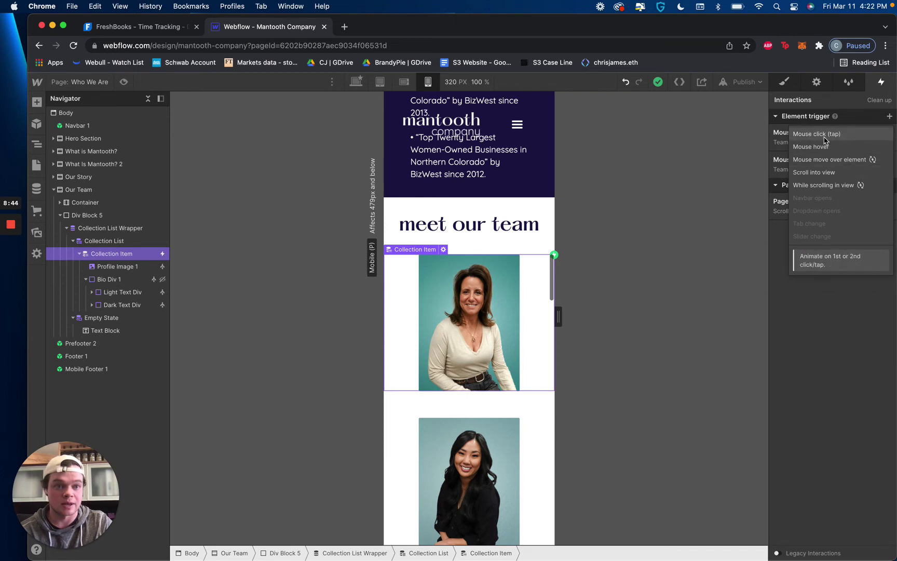
click(841, 124)
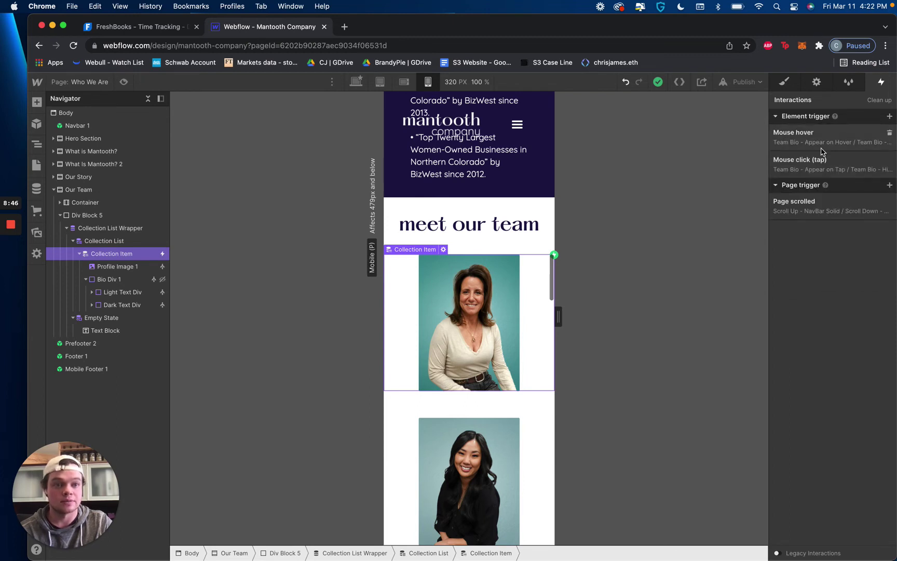
click(818, 171)
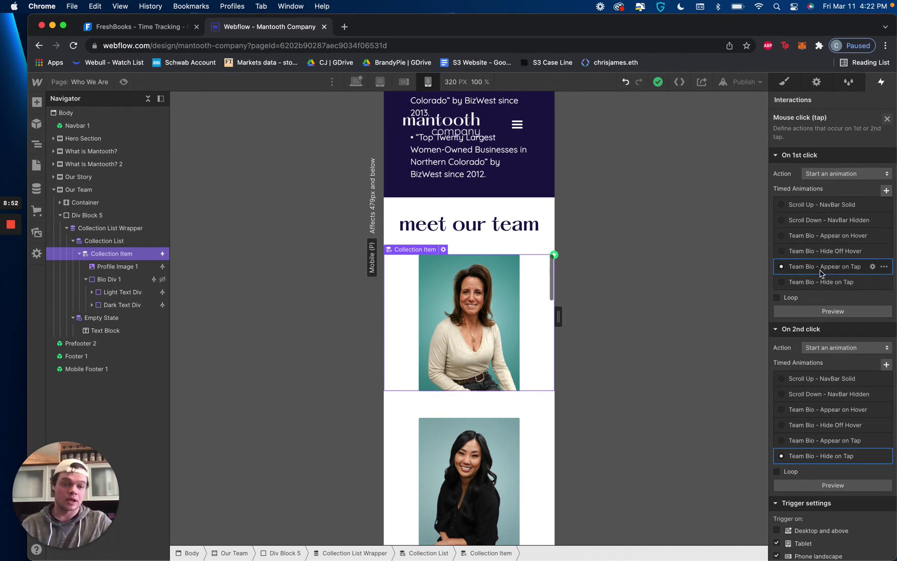
scroll(818, 250, down, 1)
scroll(812, 218, up, 1)
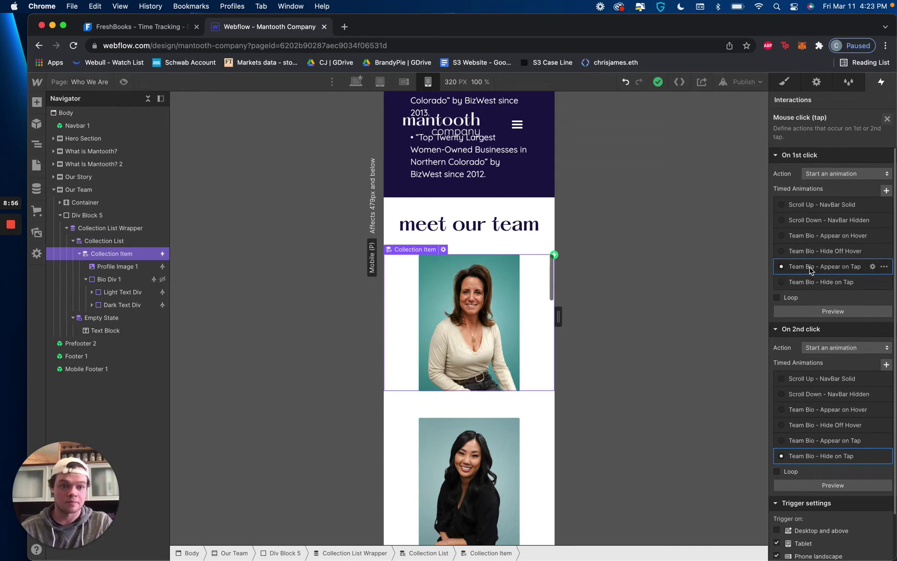
click(812, 269)
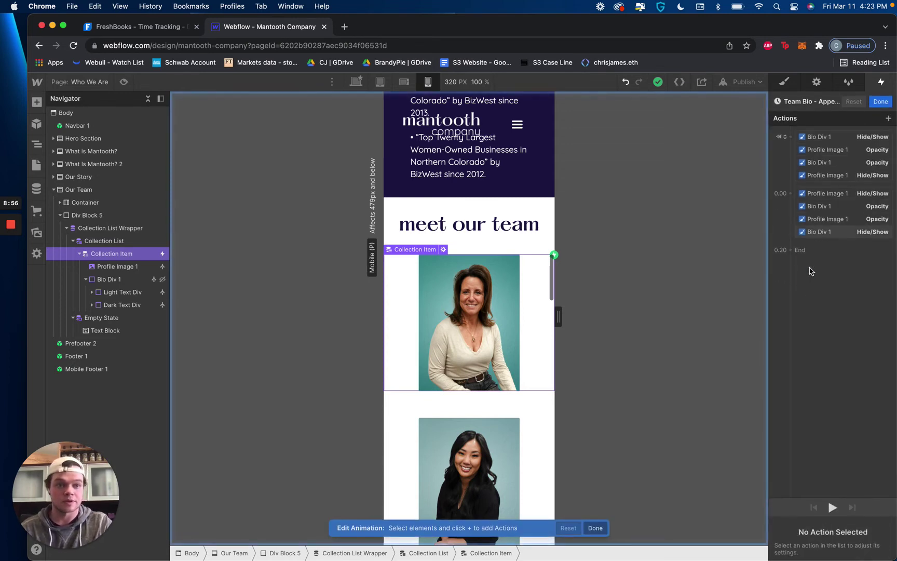
Step: Inspect the Bio Div 1 and Profile Image 1 hide/show and opacity actions
click(851, 137)
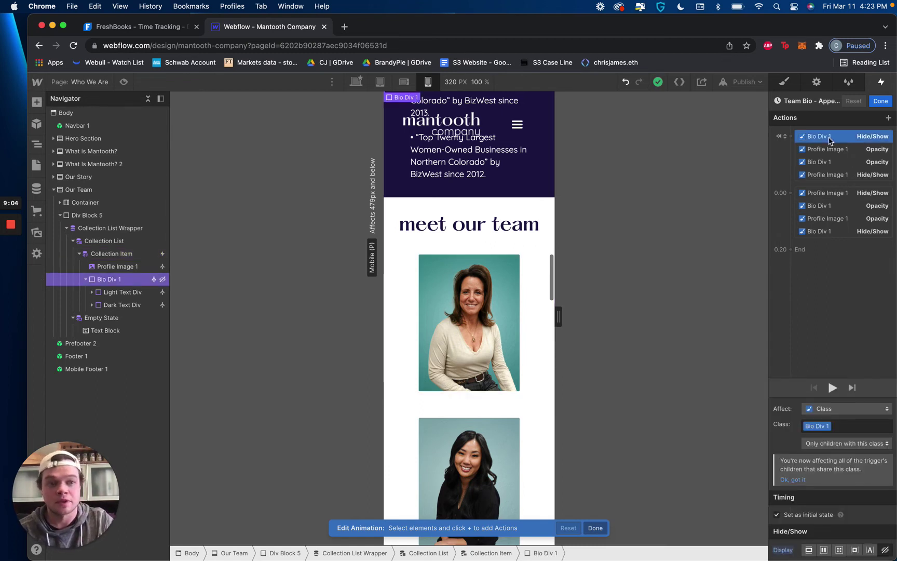
click(841, 175)
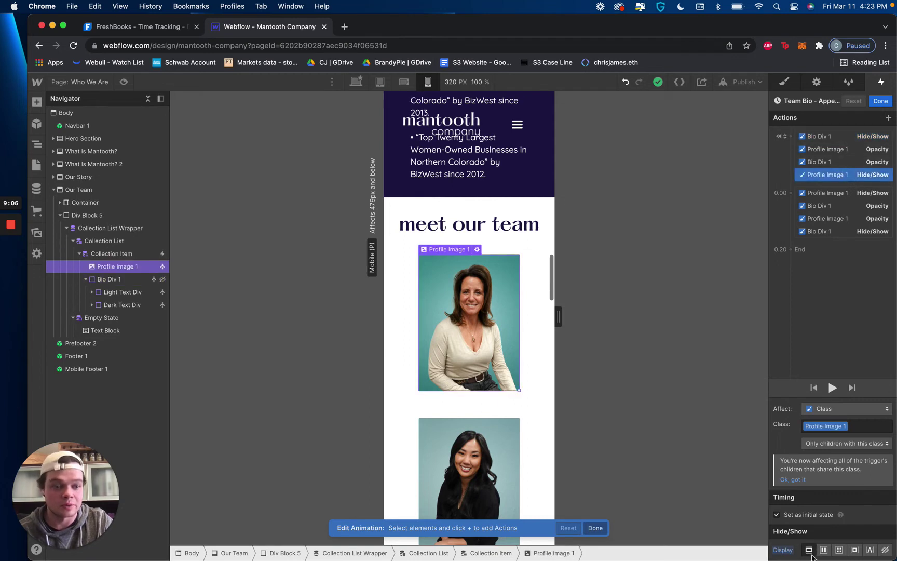
drag(830, 136, 834, 184)
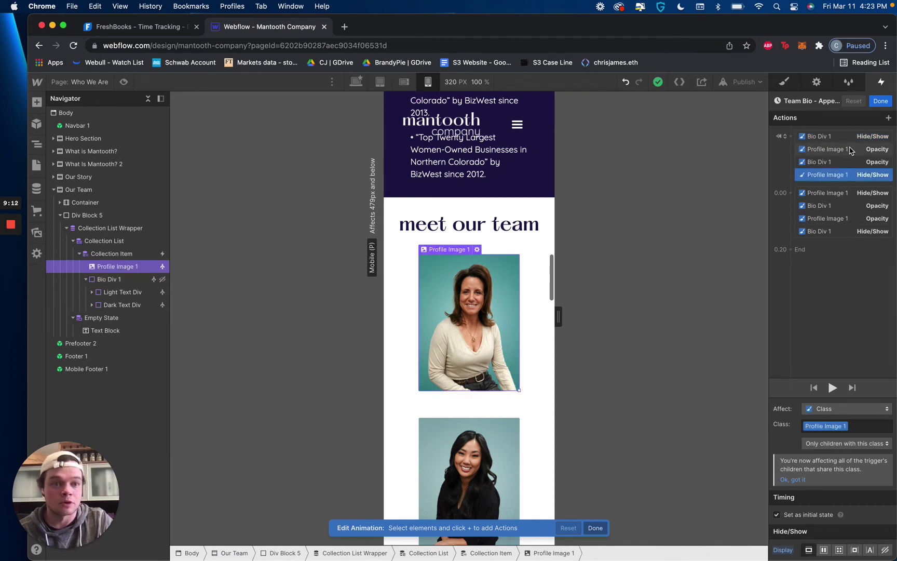
click(851, 150)
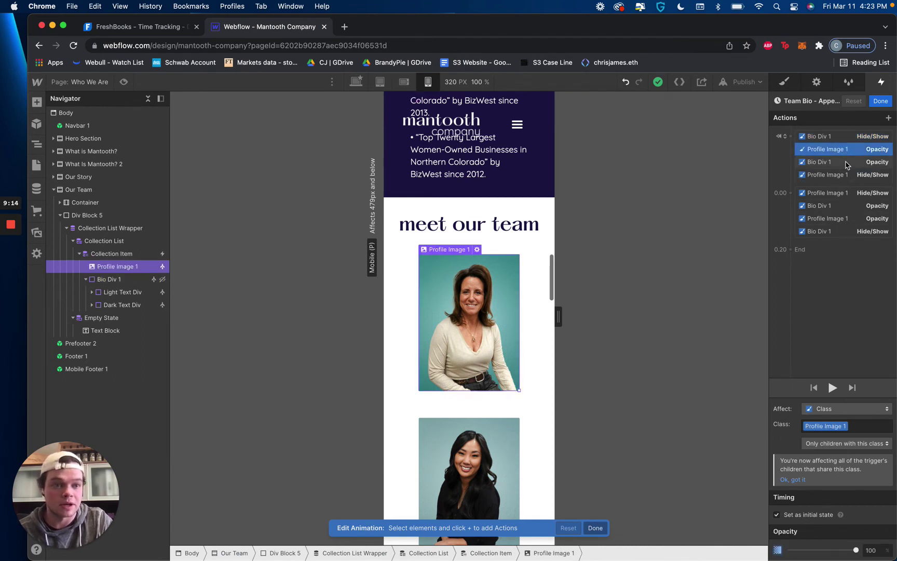
click(813, 162)
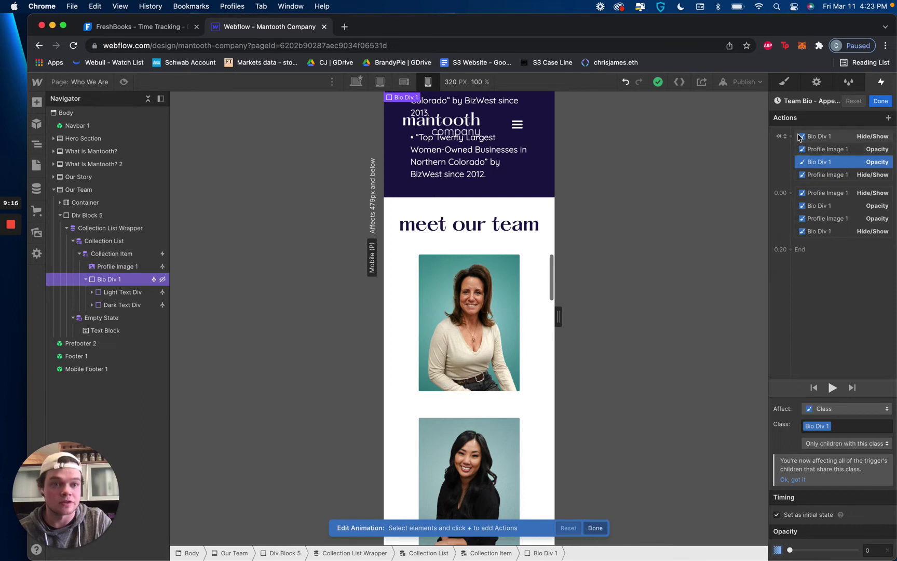
Step: Try In Out Circ easing on the Bio Div 1 opacity action, then undo both changes
click(777, 515)
click(787, 515)
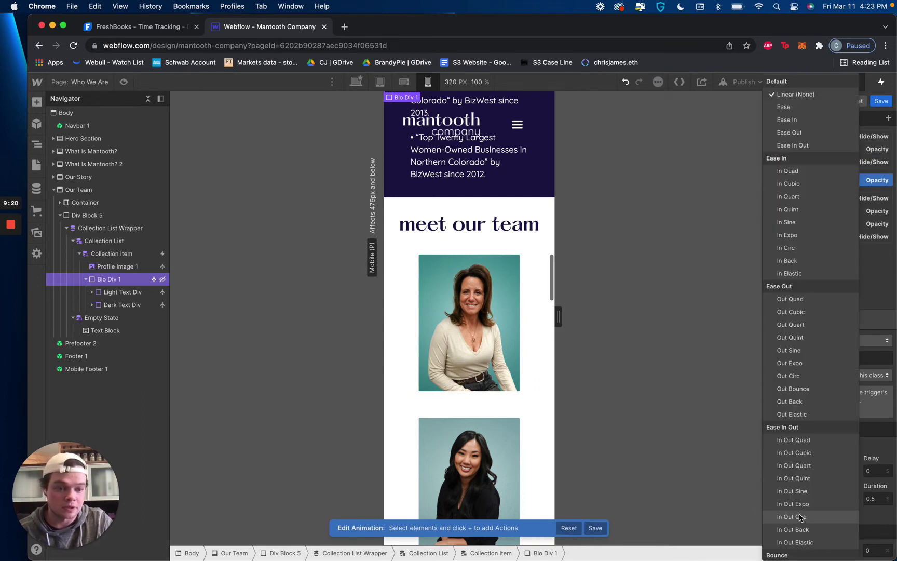
click(848, 519)
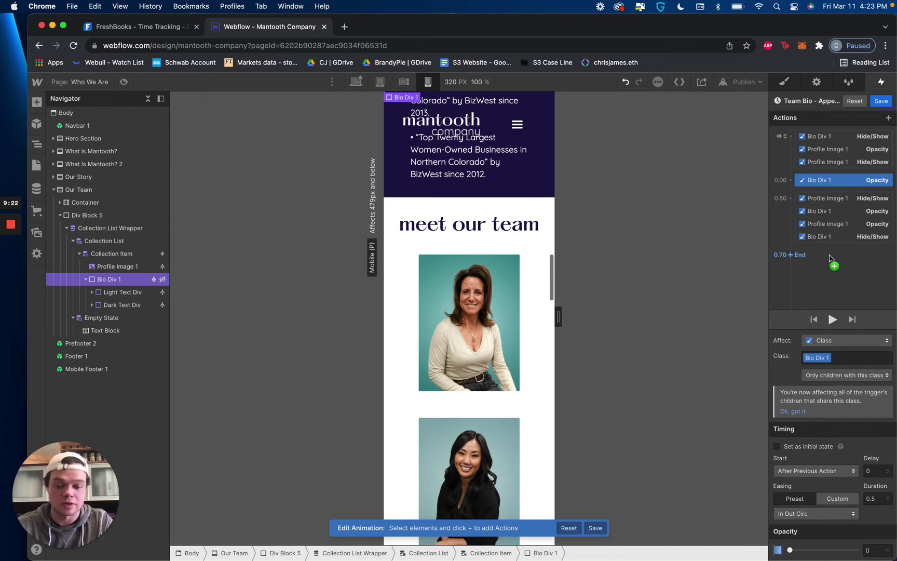
key(super+z)
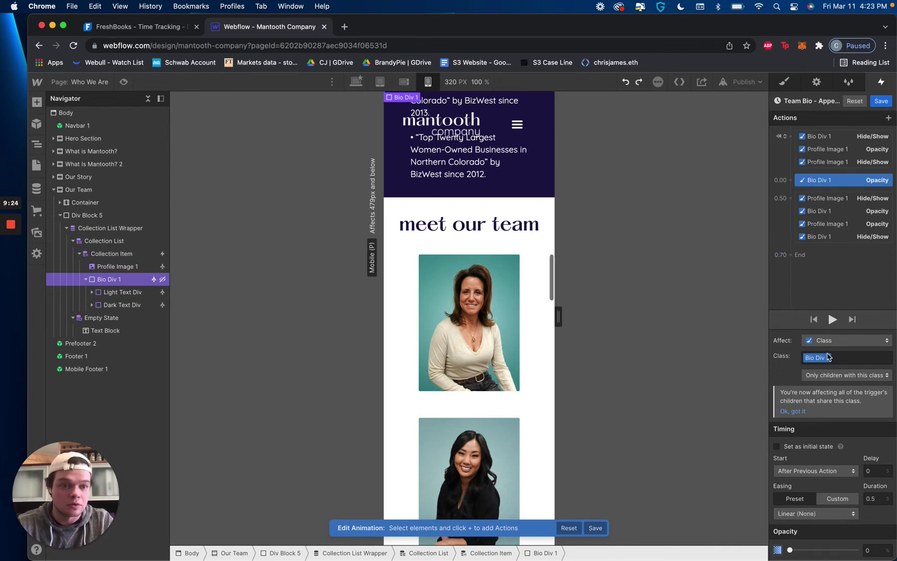
key(super+z)
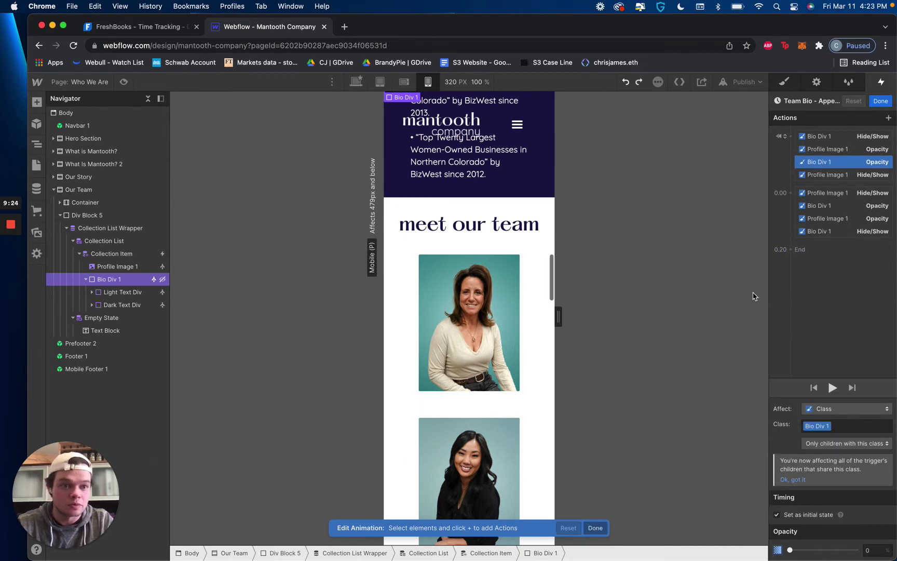
Step: Review the remaining hide/show and fade steps, finish, and open Team Bio - Hide on Tap
click(831, 195)
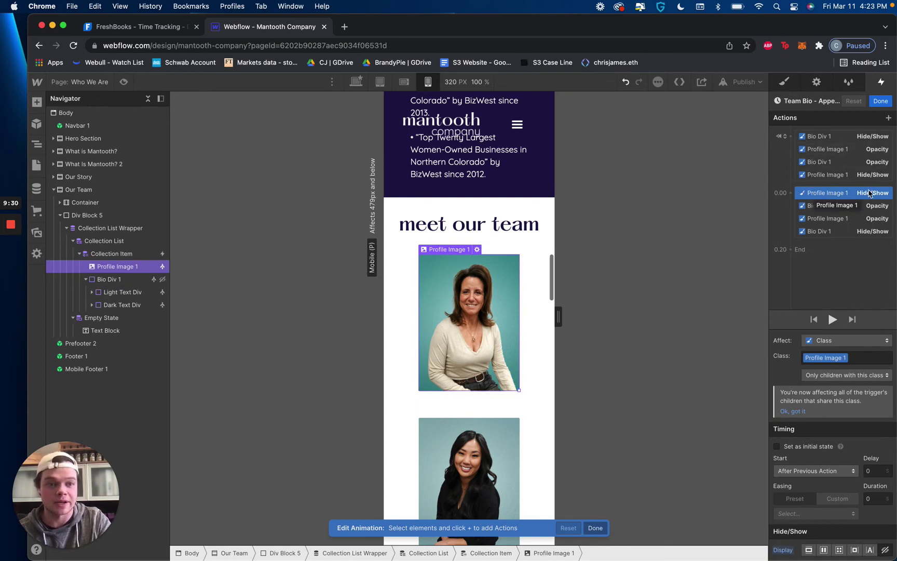
click(875, 233)
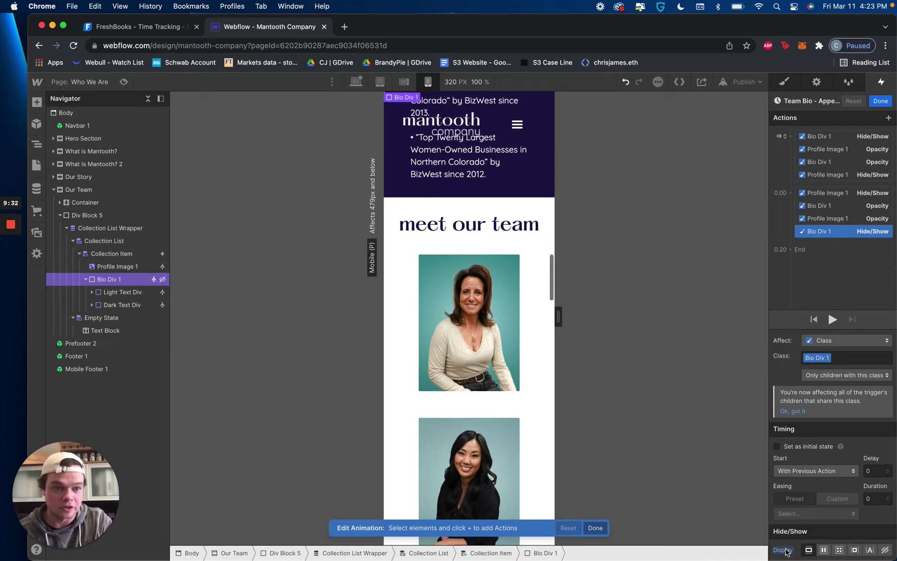
click(852, 208)
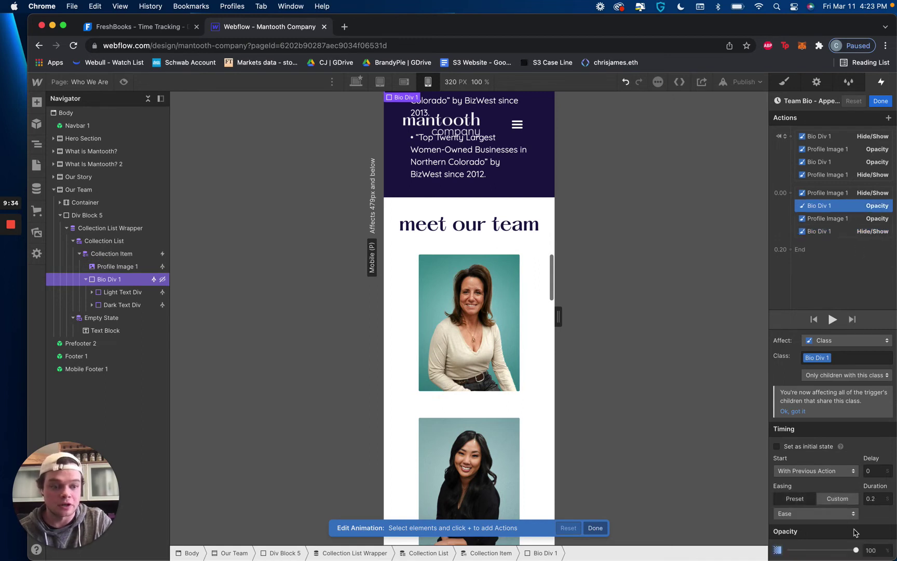
click(852, 219)
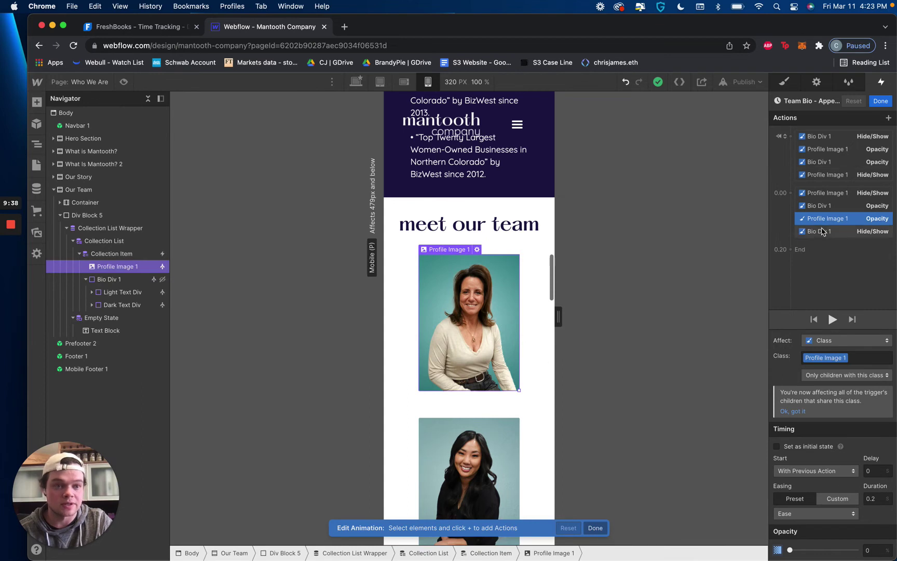
click(880, 101)
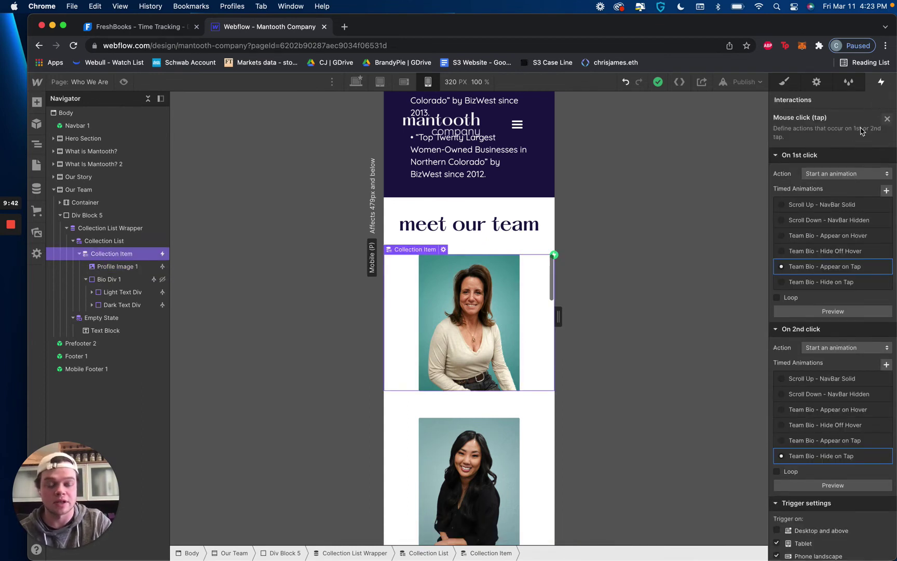
scroll(857, 387, down, 2)
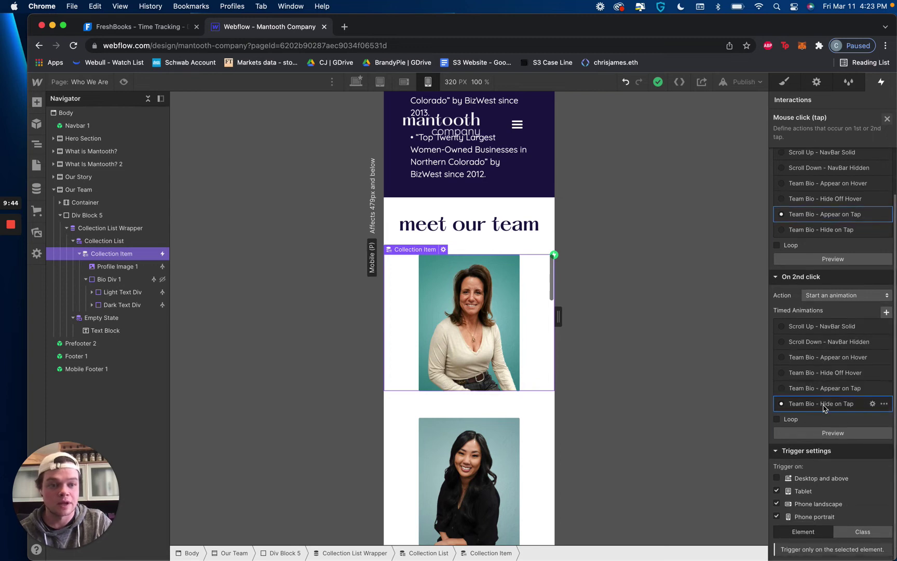
click(823, 405)
Step: Review the Hide on Tap hide/show and opacity actions and close the tap trigger settings
scroll(825, 467, down, 3)
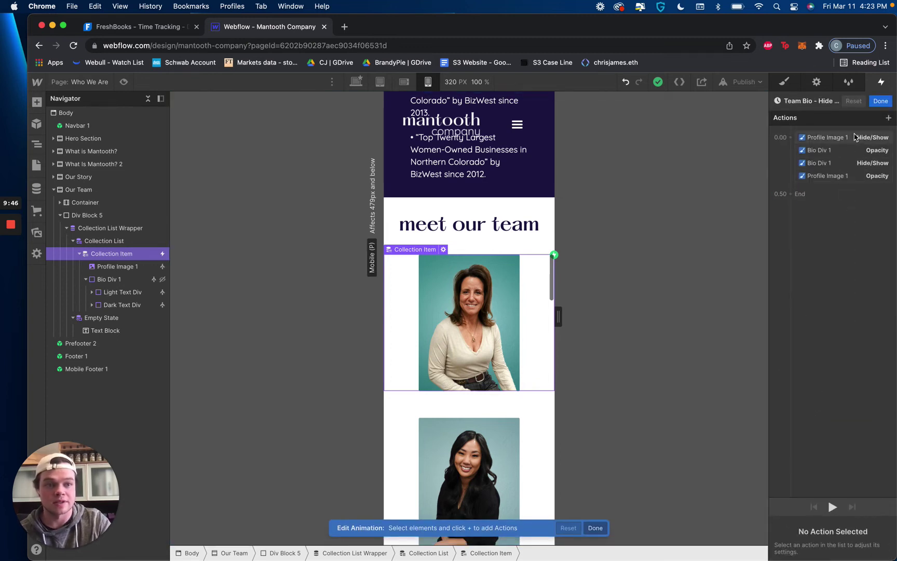
click(855, 137)
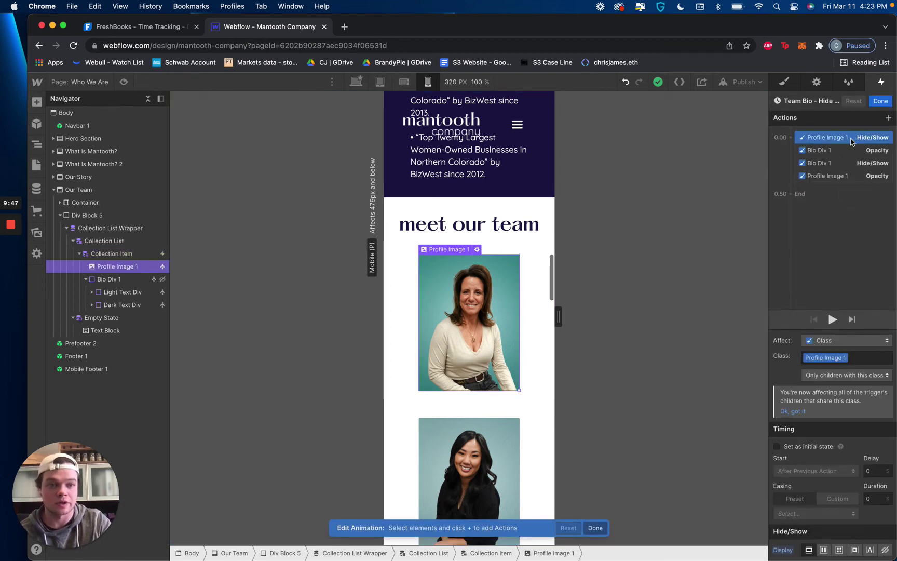
click(850, 152)
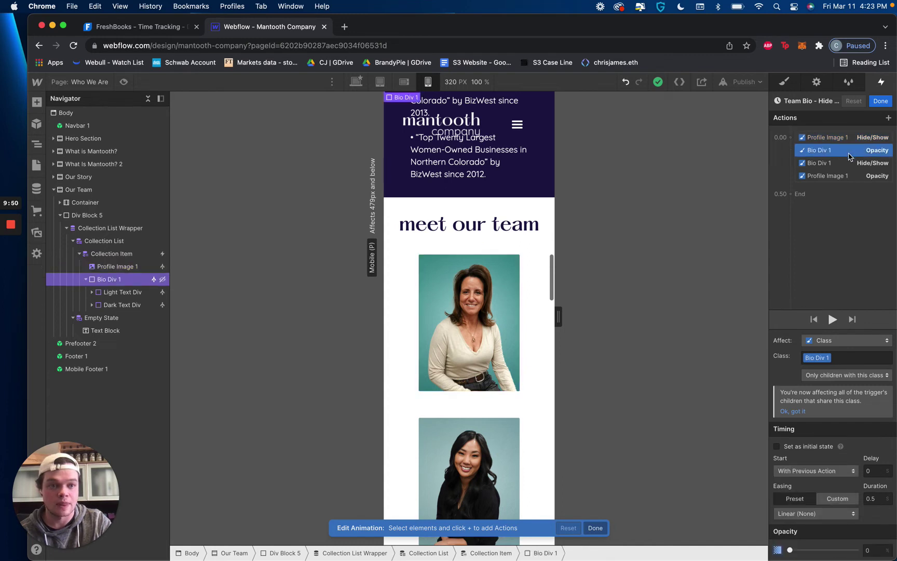
click(848, 167)
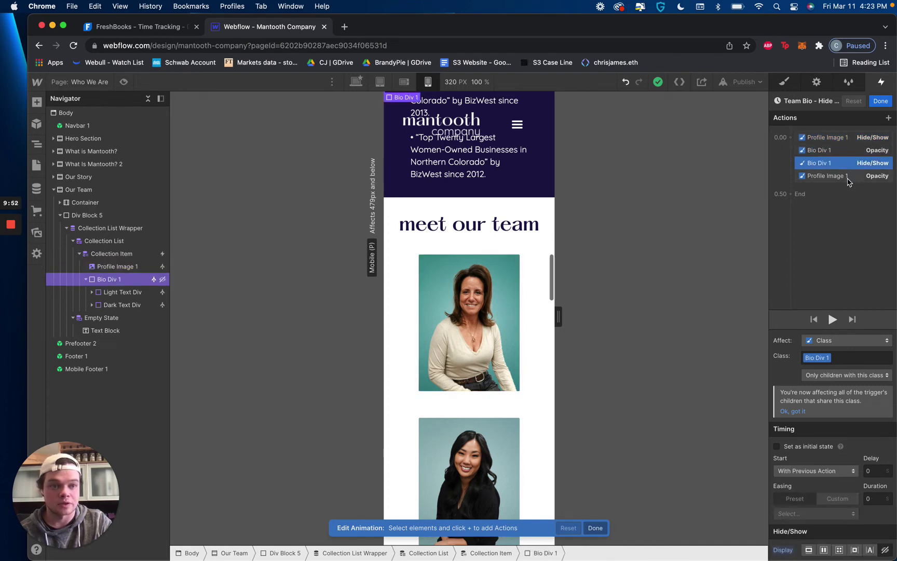
click(846, 176)
click(881, 101)
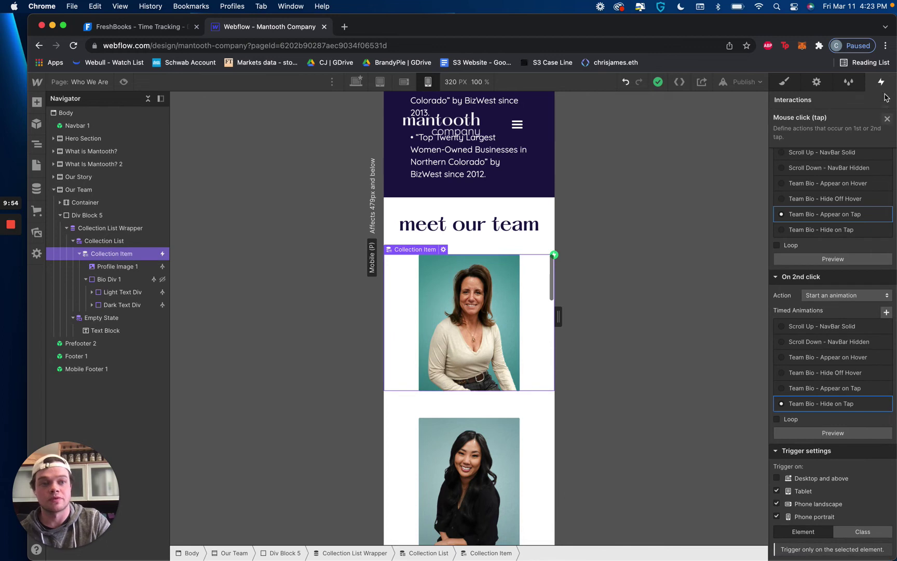
click(889, 127)
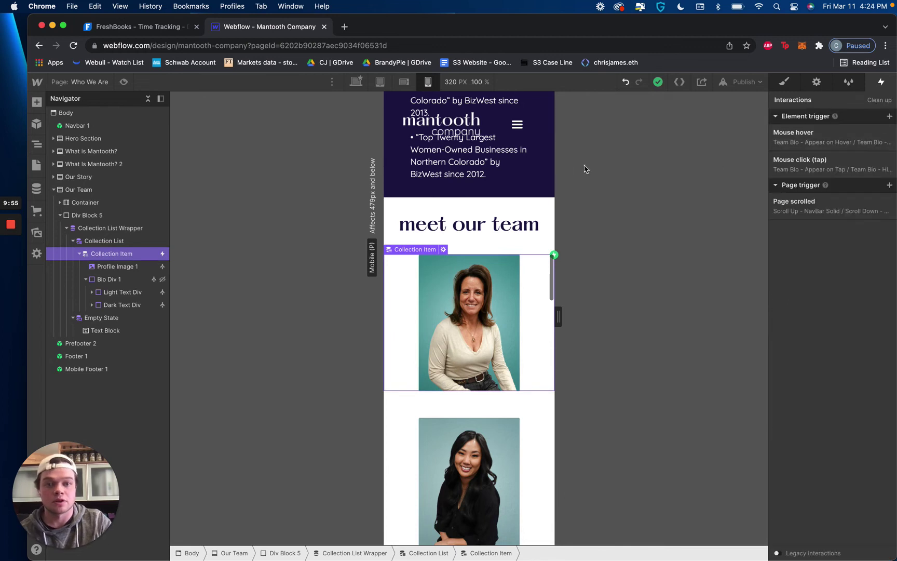
Step: Preview the page to test the tap overlays, then return to the desktop layout
click(125, 82)
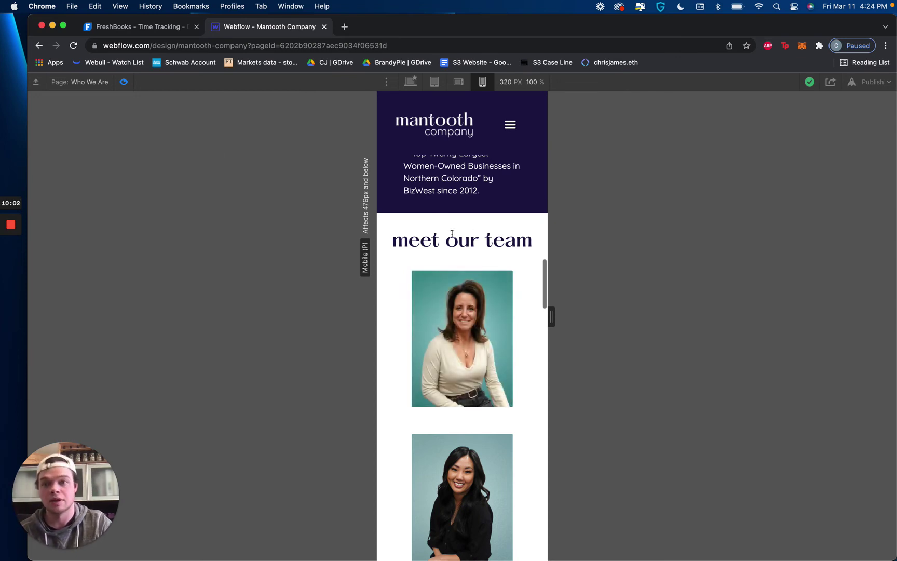
key(super+shift+p)
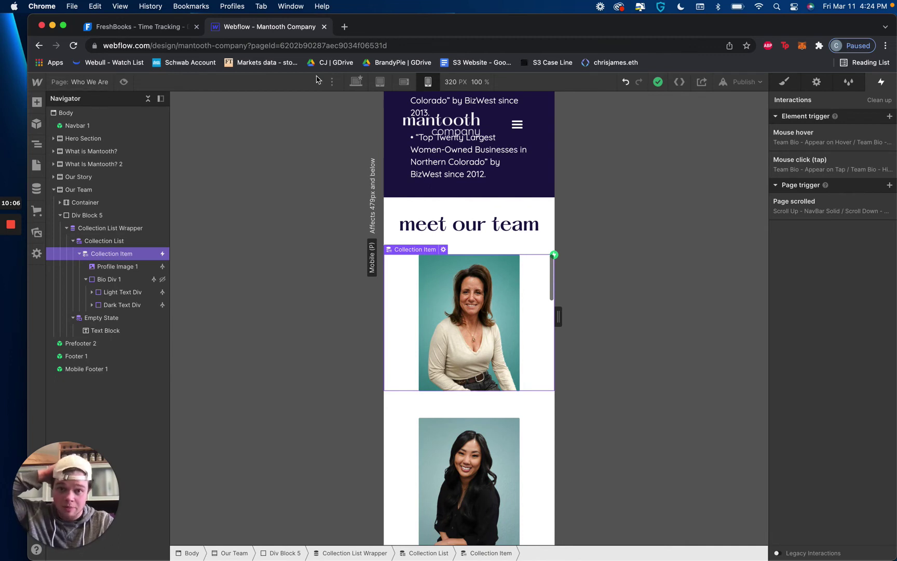
click(356, 81)
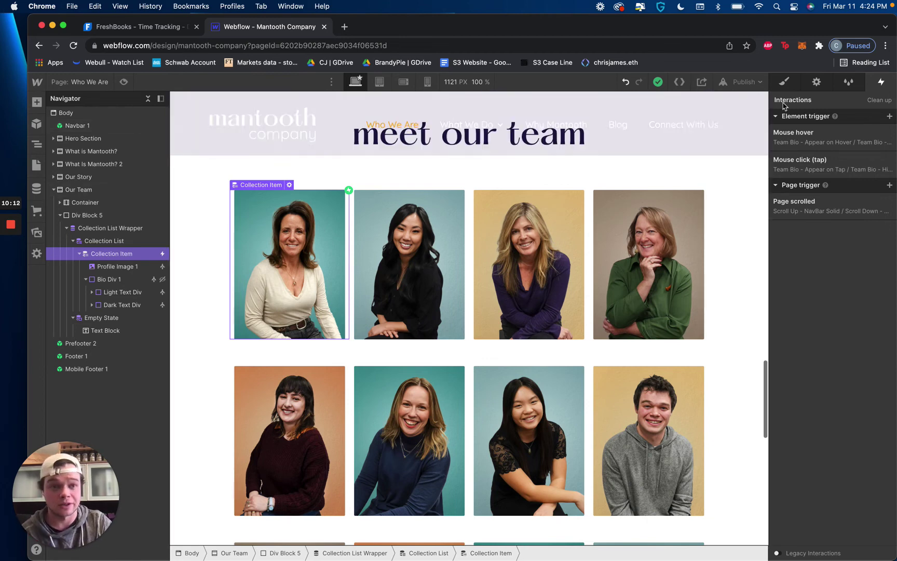
Step: Reopen the Collection Item's Mouse hover trigger and edit Team Bio - Appear on Hover
click(784, 79)
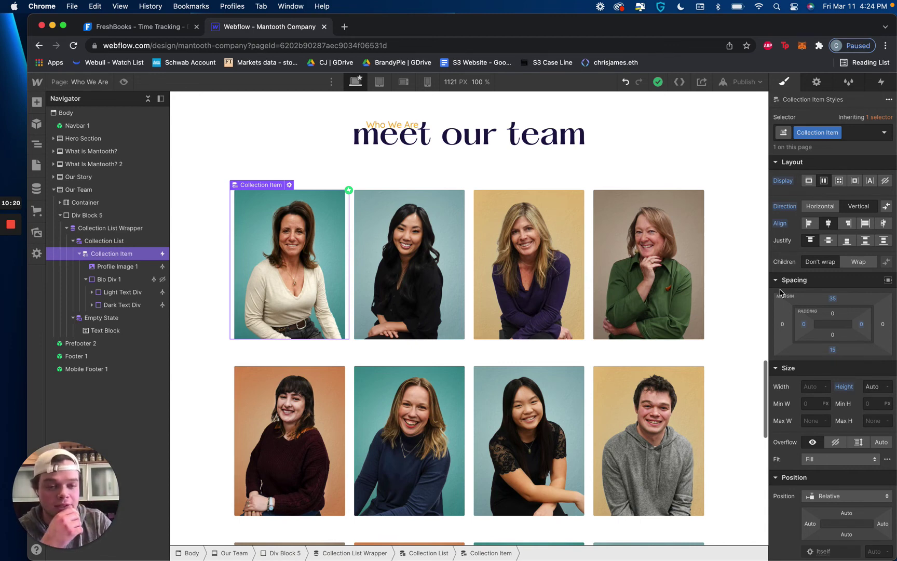
click(880, 82)
click(808, 136)
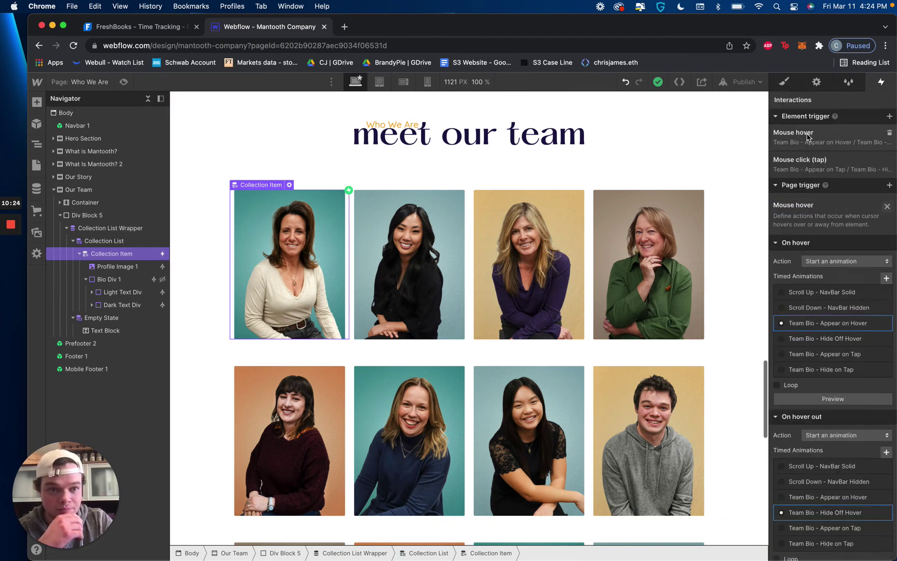
click(815, 239)
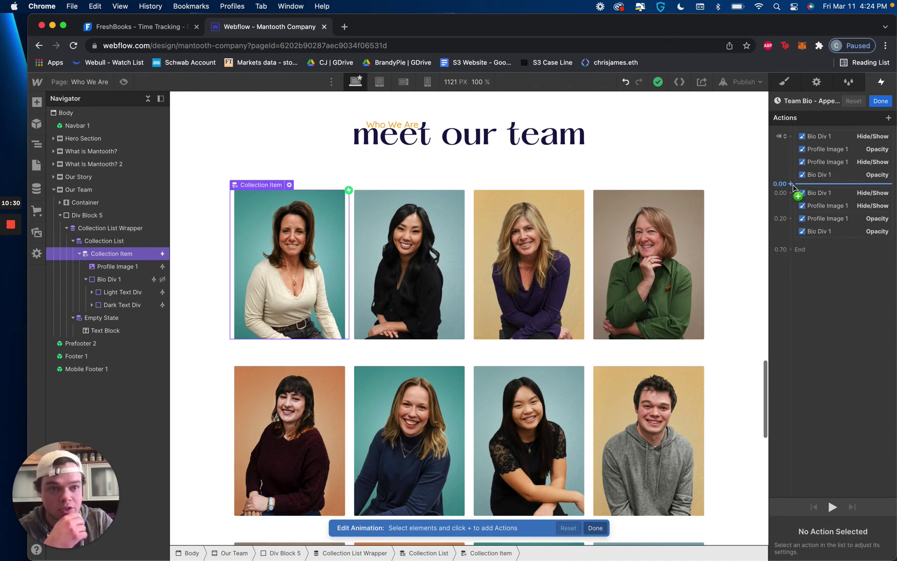
Step: Add a Rotate action to the initial state and retarget it to Profile Image 1
click(791, 137)
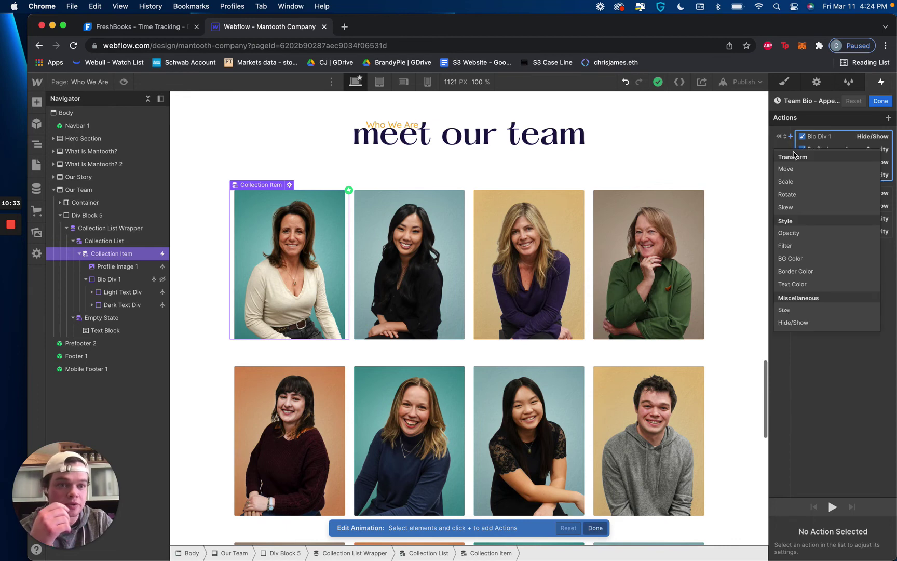
click(801, 196)
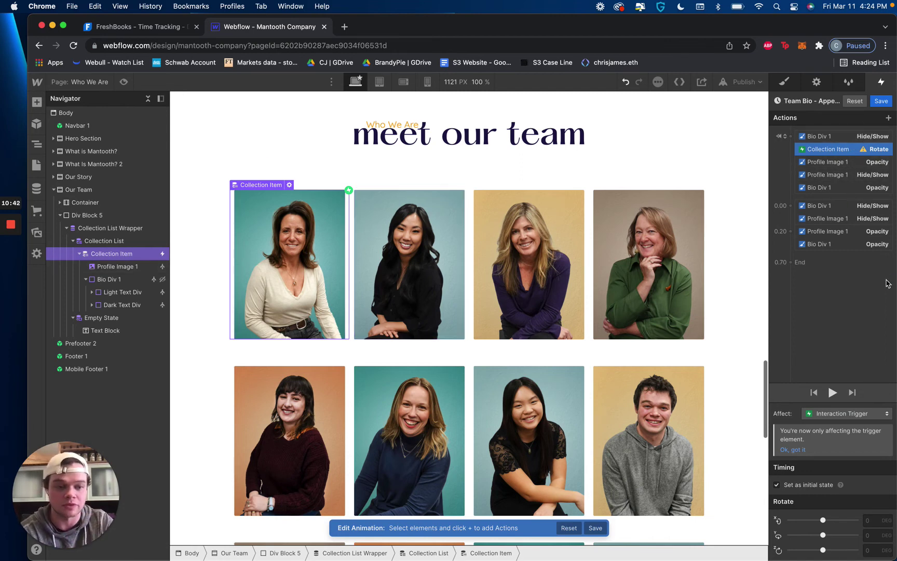
click(877, 535)
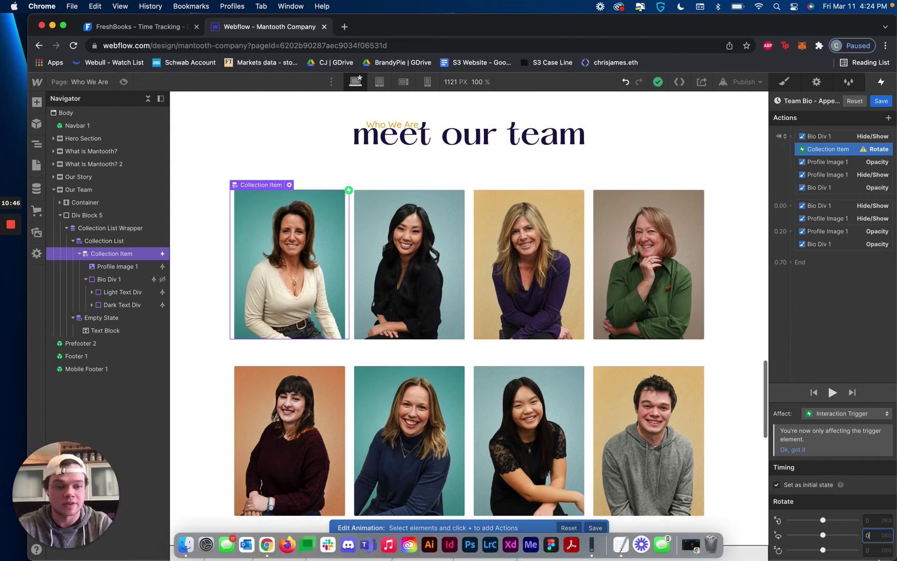
click(790, 206)
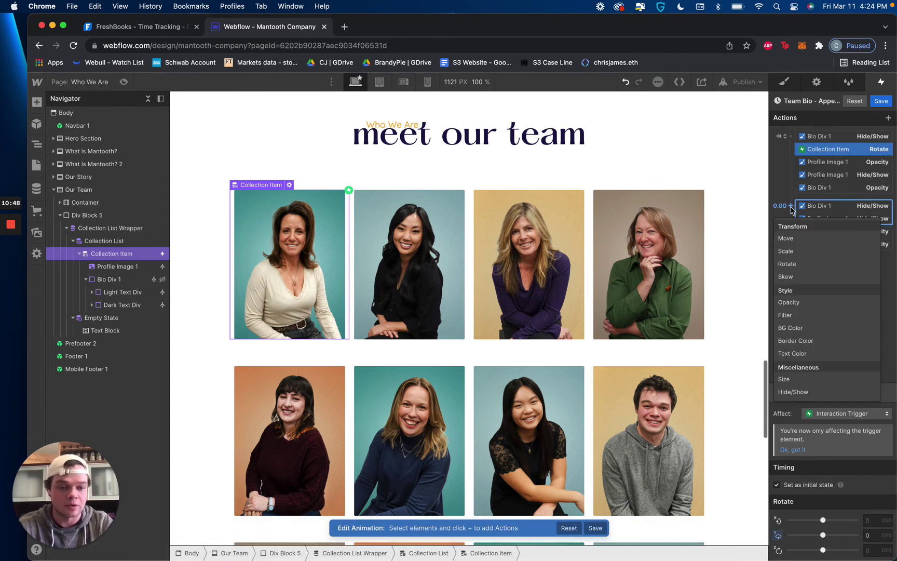
click(892, 273)
click(836, 149)
click(846, 173)
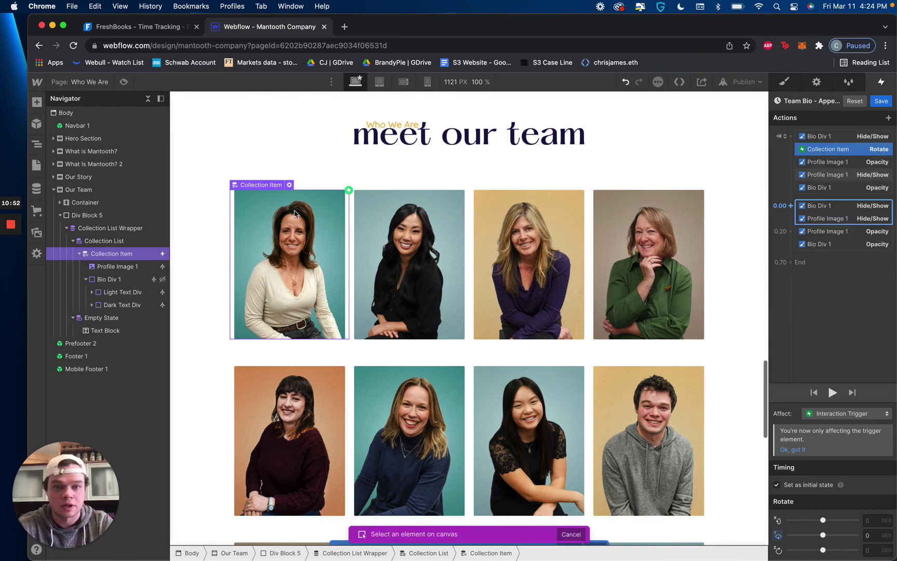
click(294, 213)
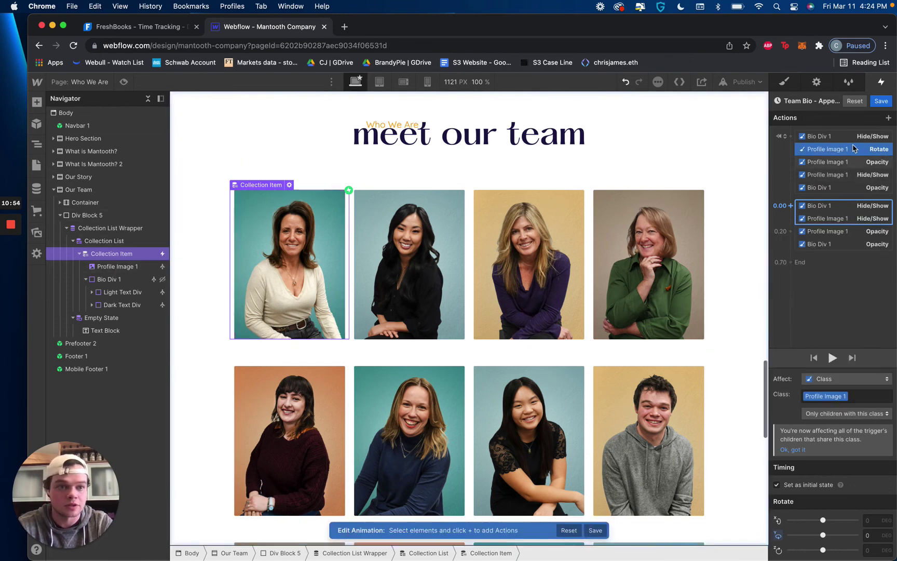
click(815, 149)
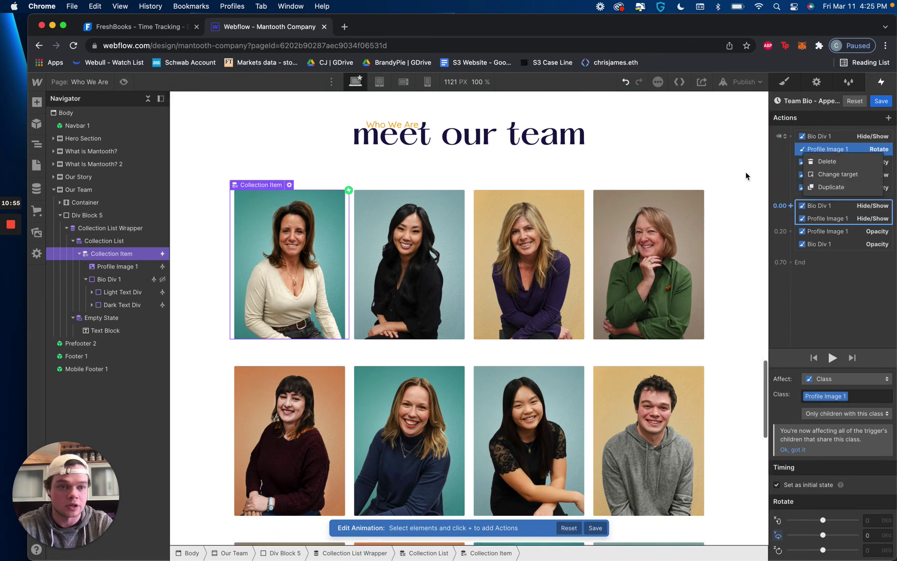
click(798, 229)
Step: Add a Rotate action at 0.00 turning Profile Image 1 180° on the Y axis
click(791, 206)
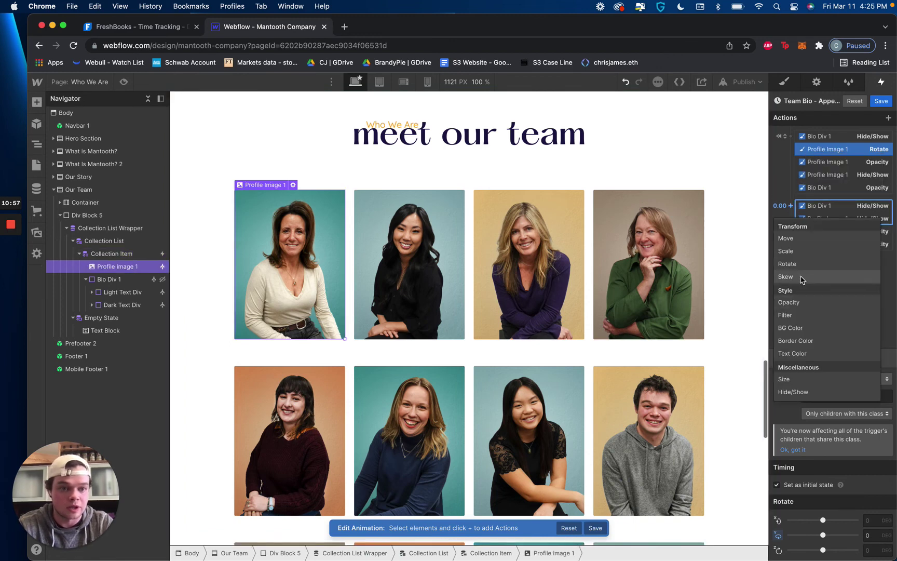
click(805, 265)
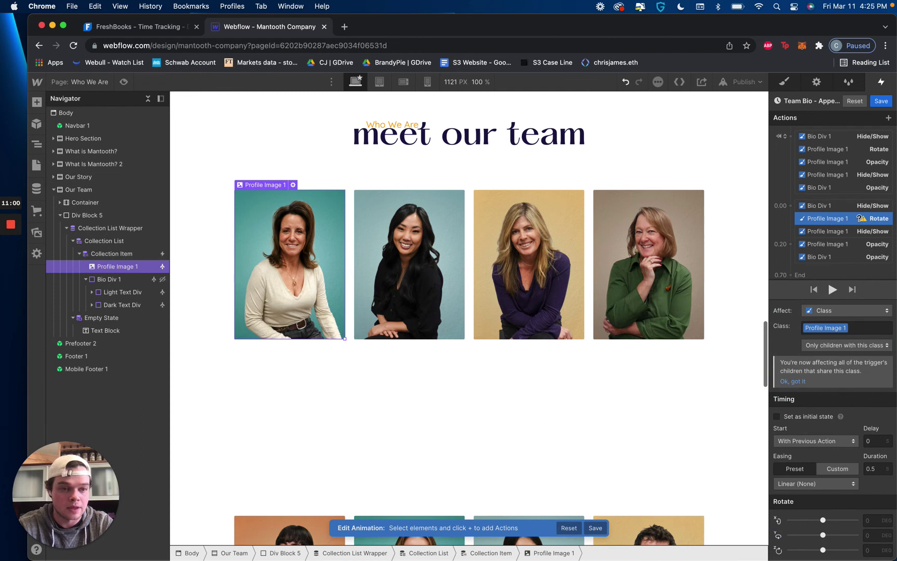
click(880, 540)
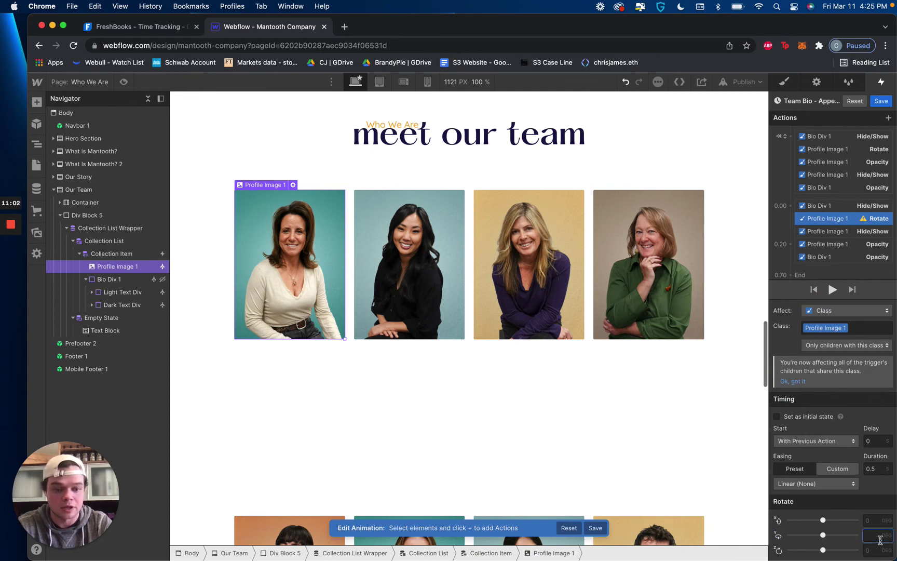
text(180)
key(Tab)
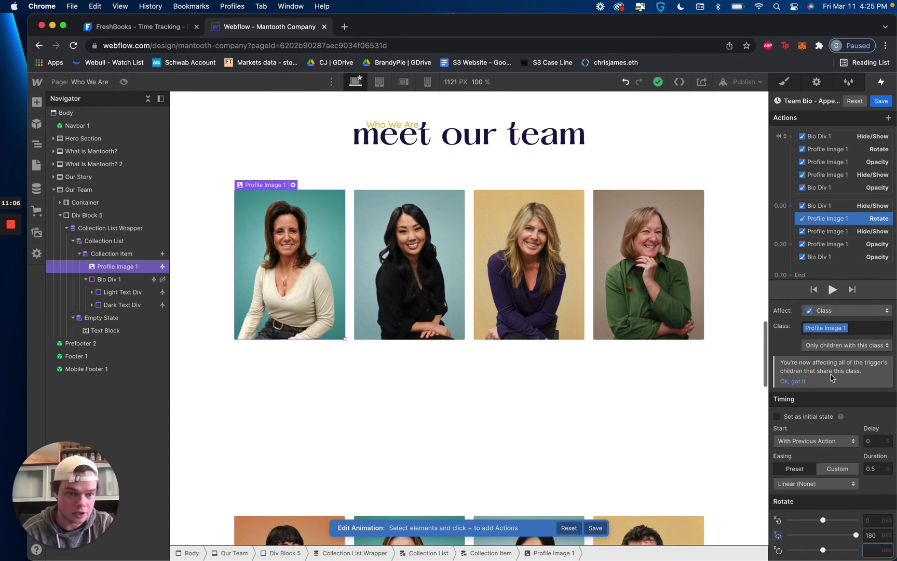
Step: Play the hover animation preview three times
click(833, 289)
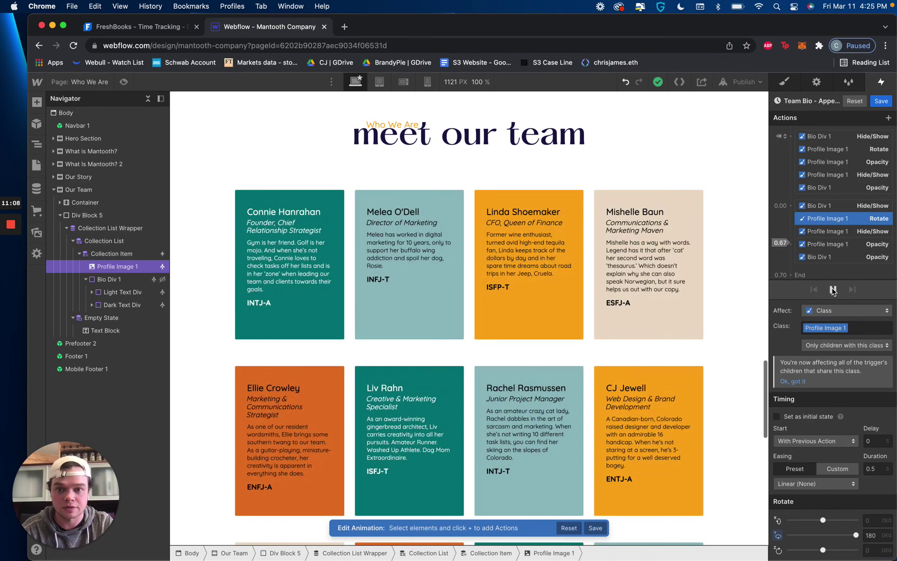
click(833, 290)
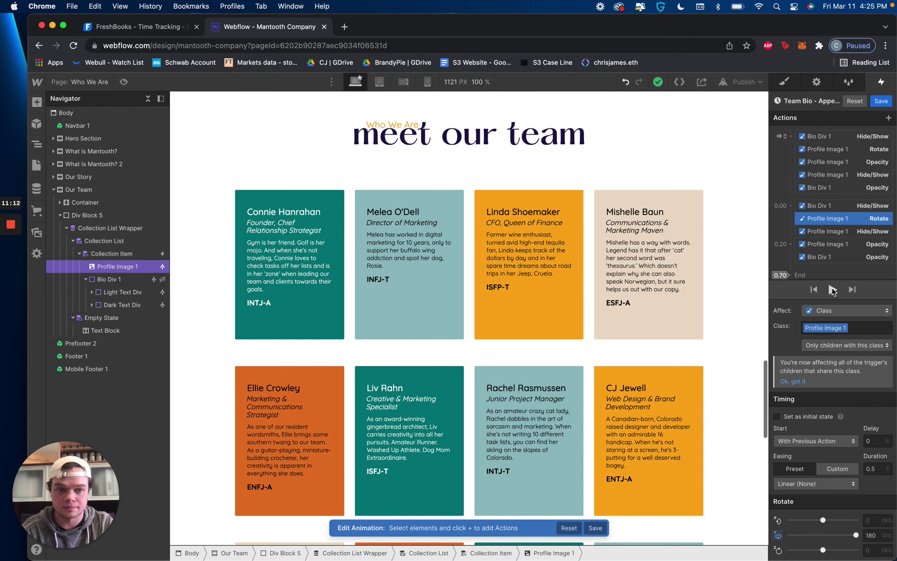
click(832, 290)
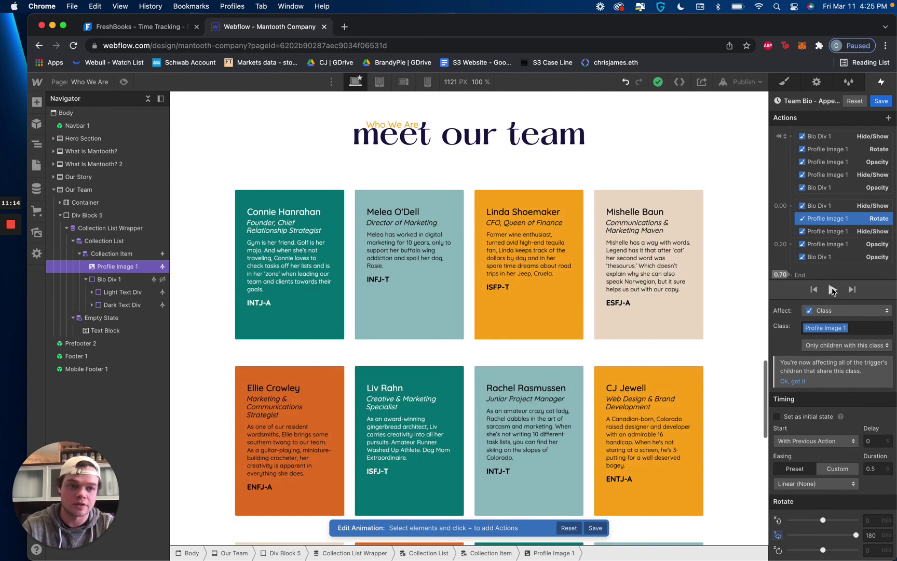
Step: Undo the 180° rotation, delete both Profile Image 1 rotate actions, and save
key(super+z)
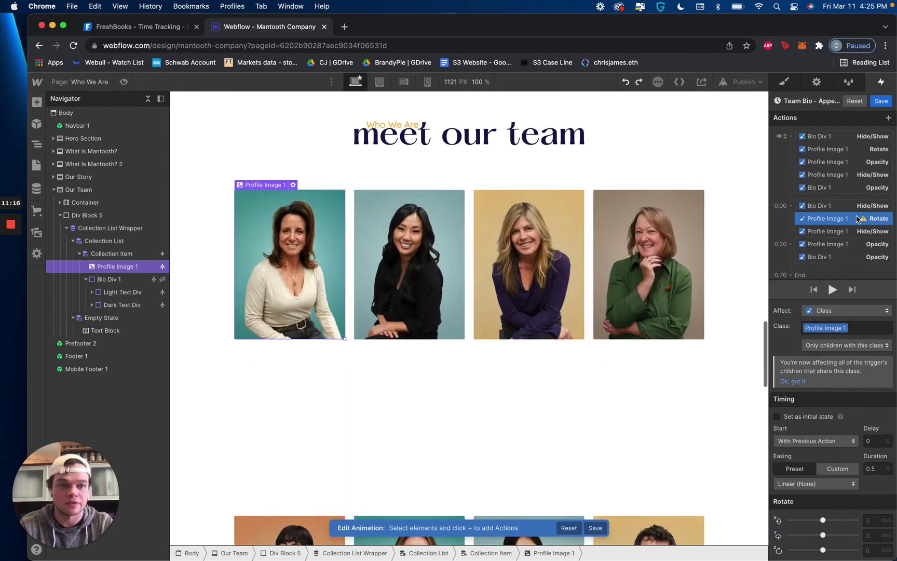
key(Delete)
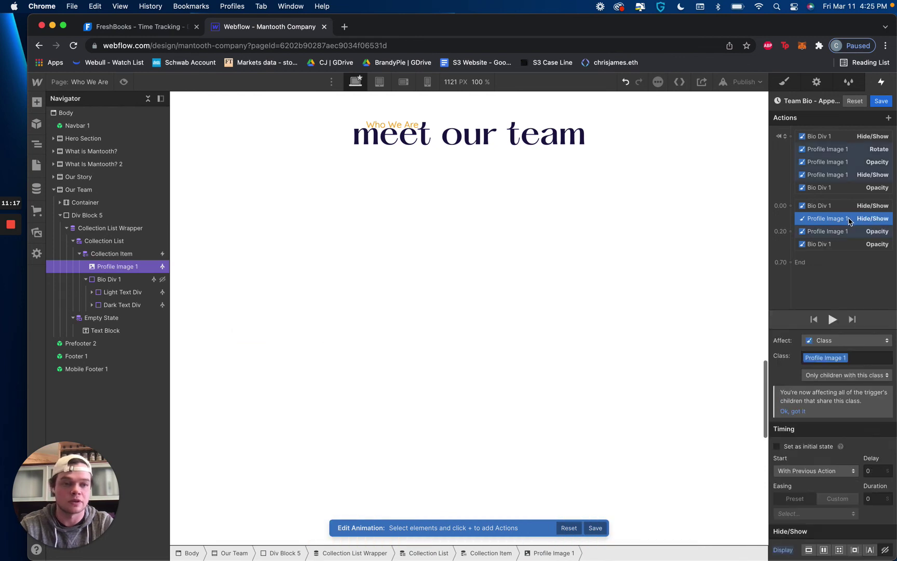
click(879, 149)
key(Delete)
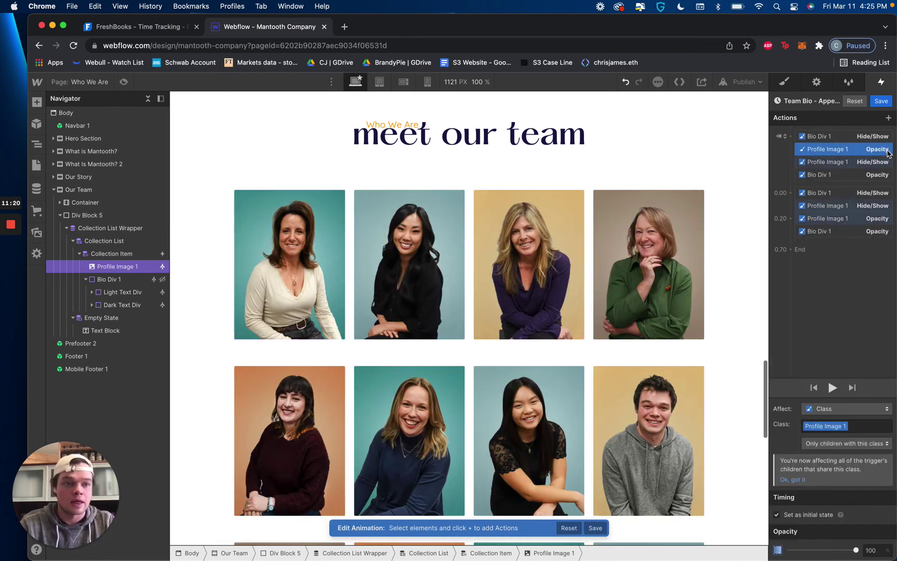
click(874, 102)
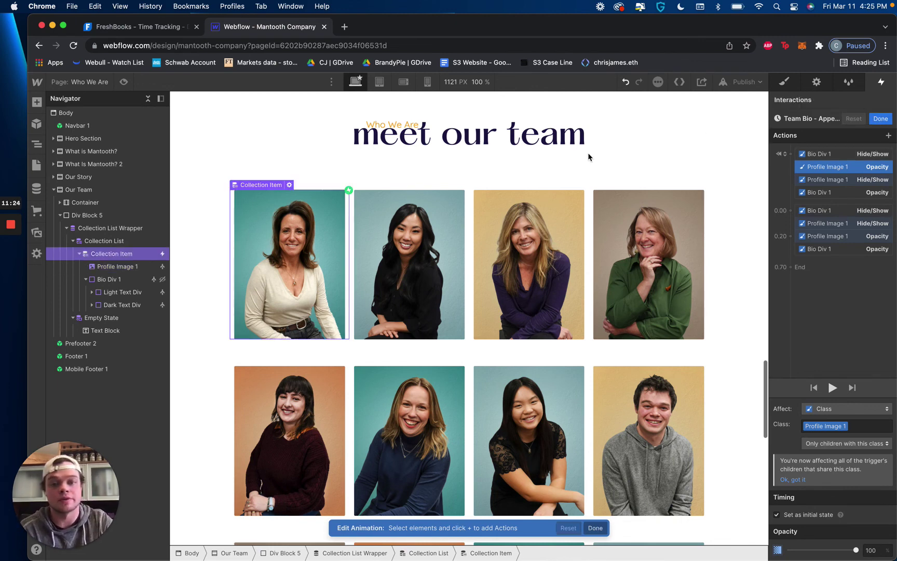
click(880, 119)
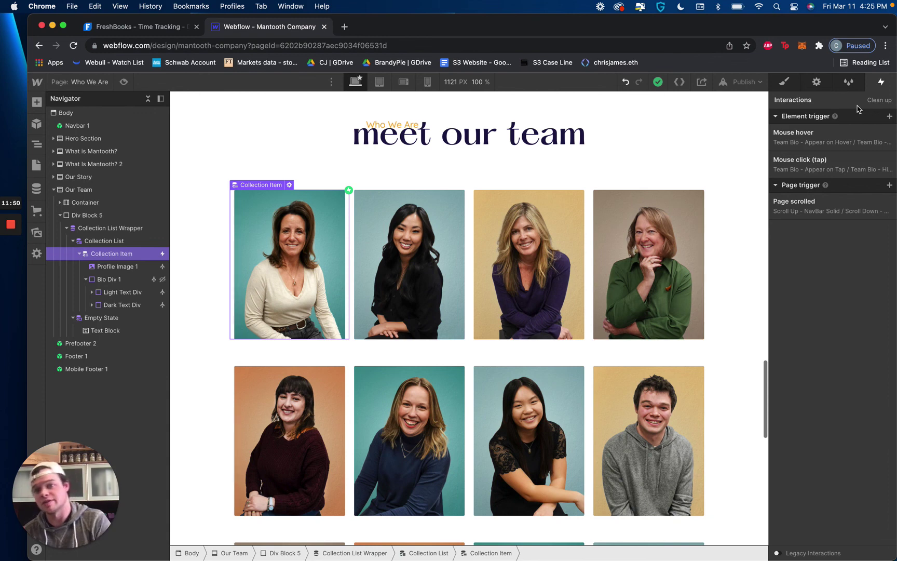
Step: Scroll the canvas back up to the top of the page
scroll(499, 170, up, 2)
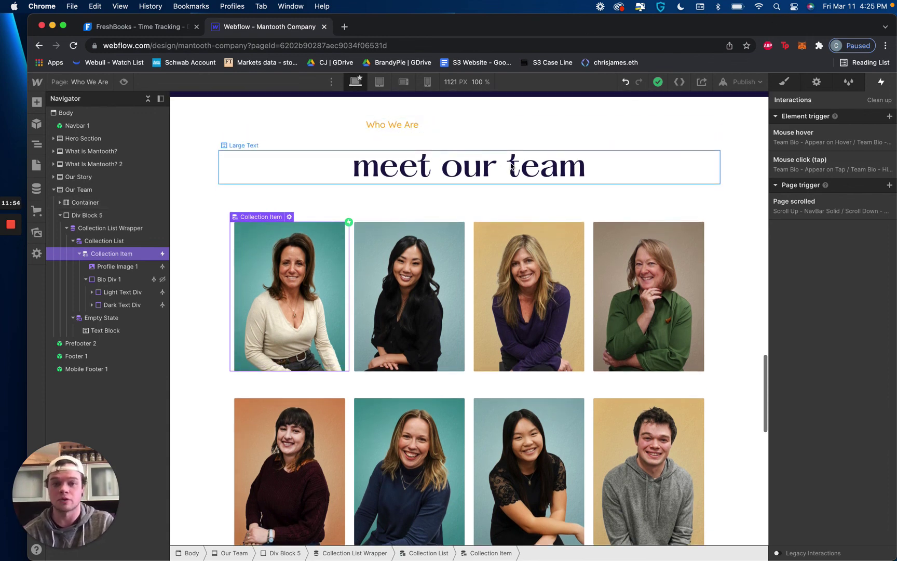
scroll(512, 167, up, 8)
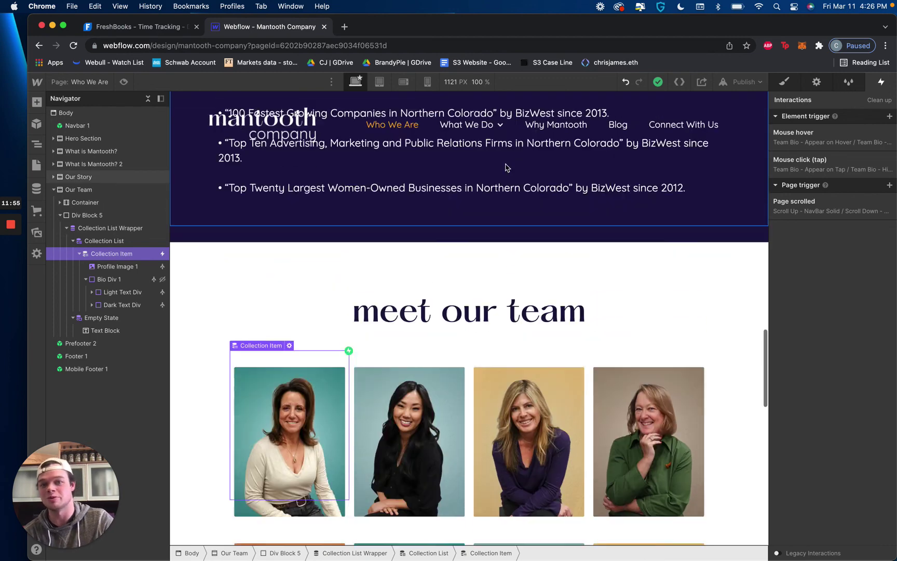
scroll(506, 167, up, 10)
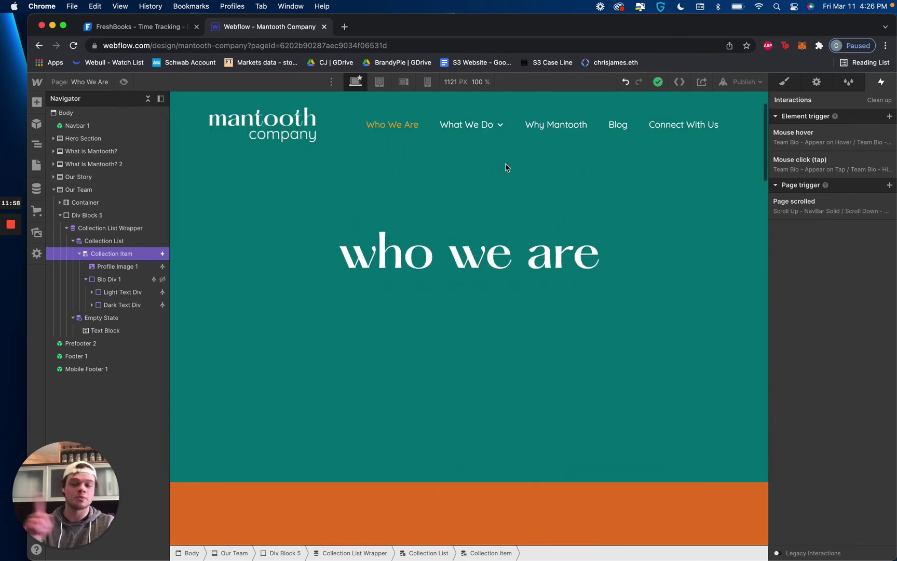
scroll(506, 167, up, 3)
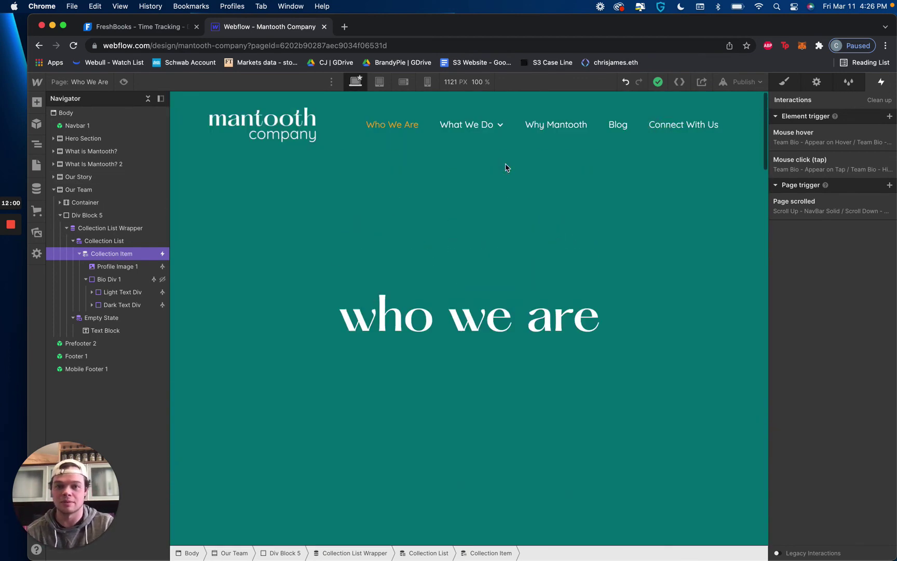